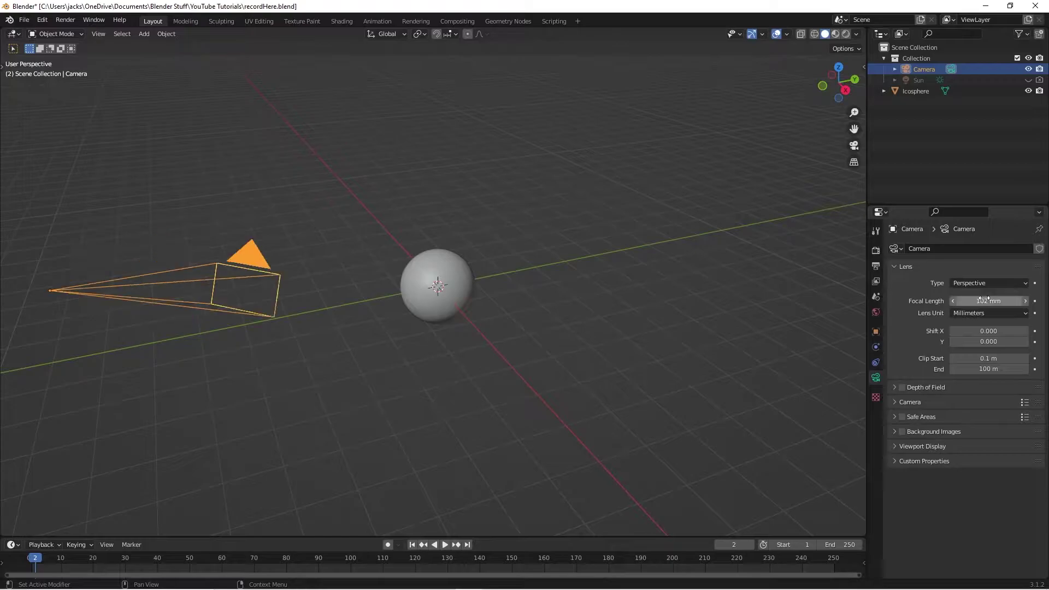
# Show the camera view in rendered shading with Scene World off and the dark fifth HDRI as lighting, and save the file
pyautogui.press('KP_0')
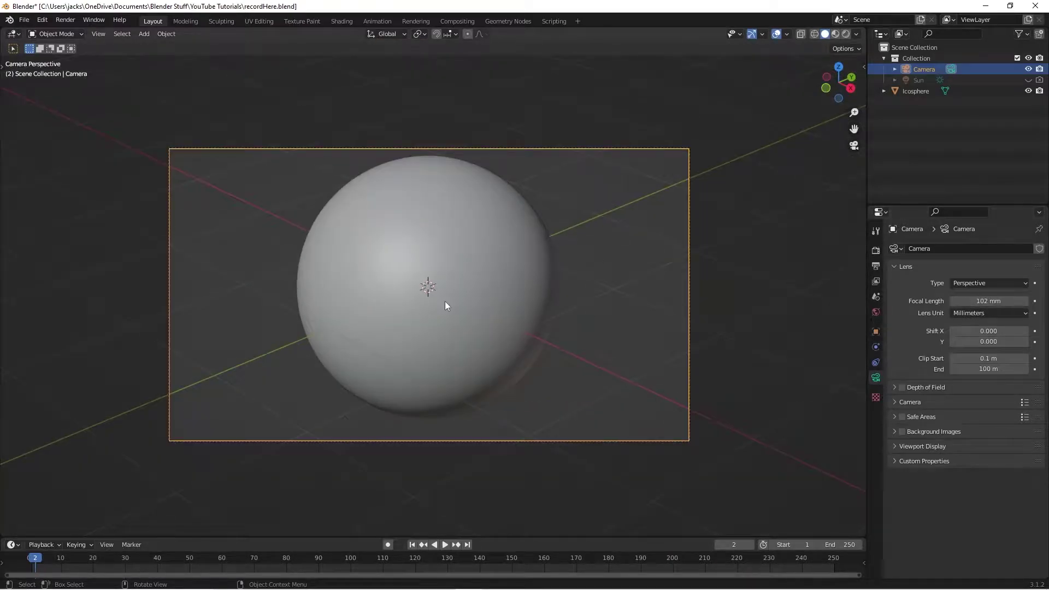
pyautogui.click(577, 267)
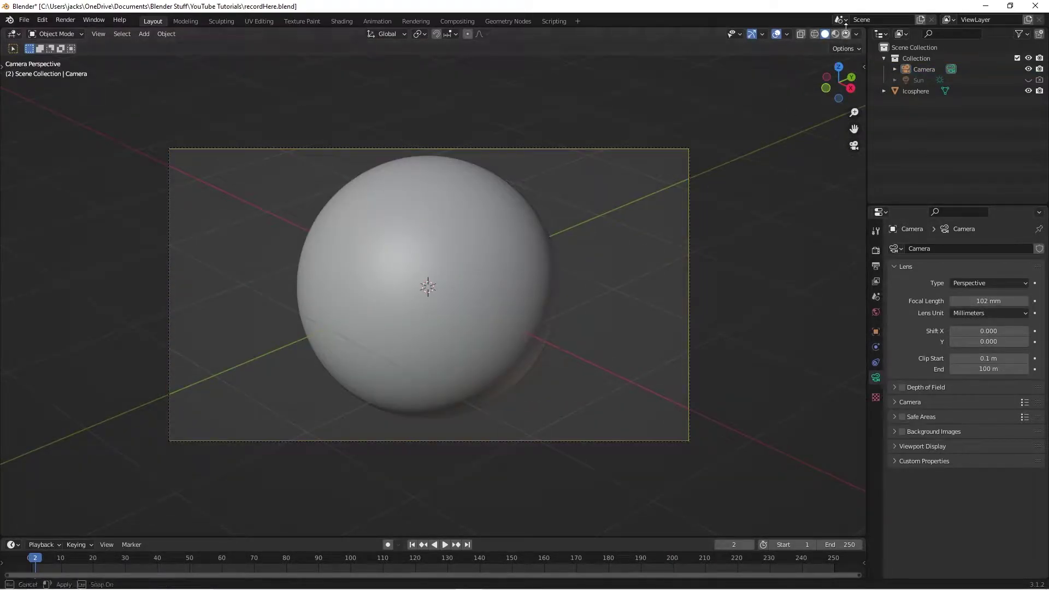
pyautogui.click(846, 34)
pyautogui.click(857, 33)
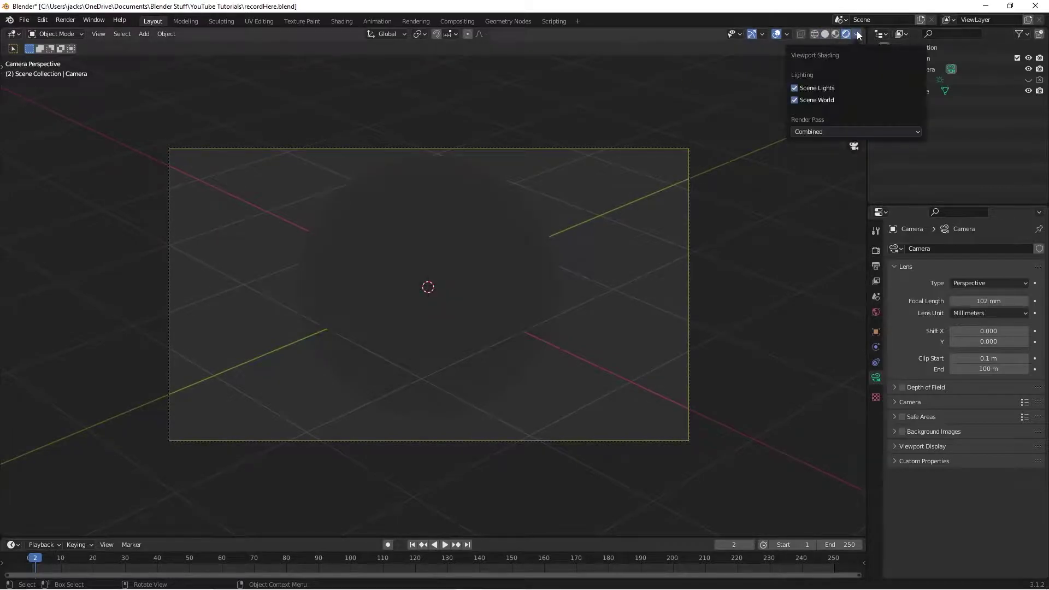
pyautogui.click(826, 101)
pyautogui.click(847, 128)
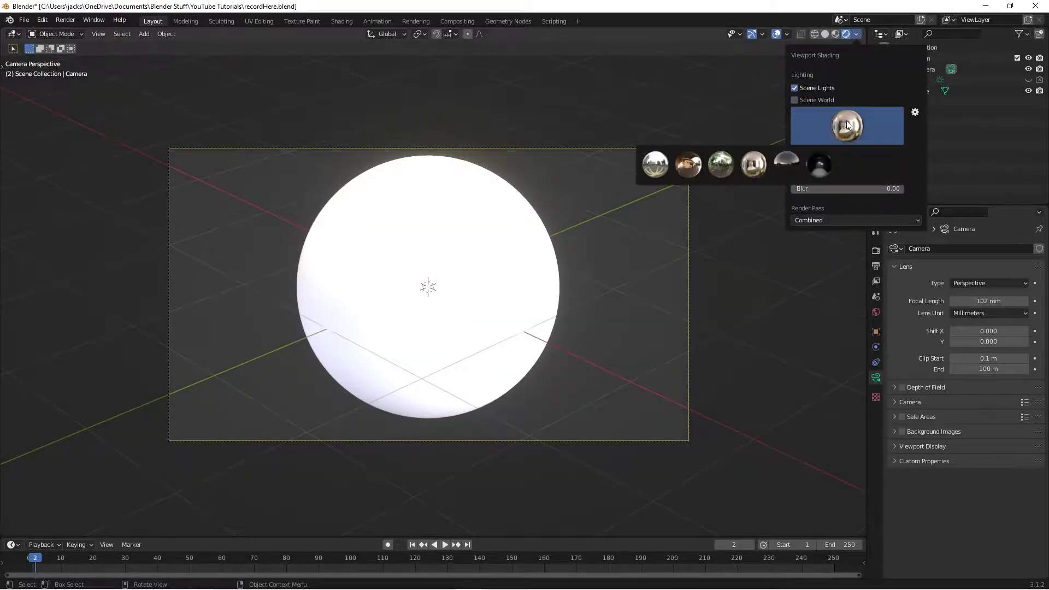
pyautogui.click(788, 169)
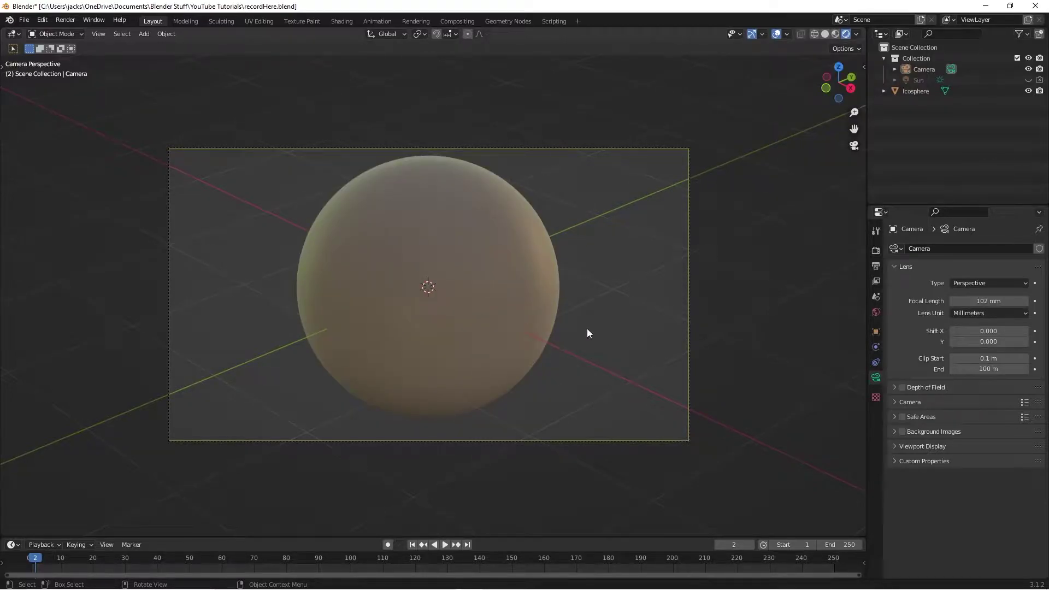
pyautogui.hotkey('ctrl', 's')
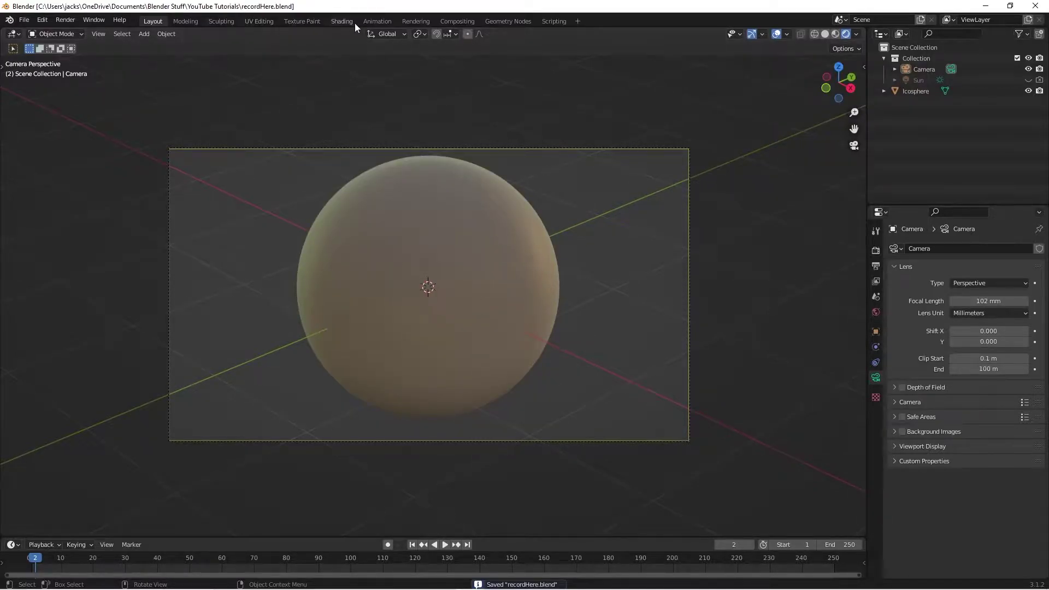
# In the Shading workspace, create a new object material for the icosphere and shift its nodes to make room
pyautogui.click(342, 21)
pyautogui.click(277, 34)
pyautogui.click(286, 47)
pyautogui.click(124, 301)
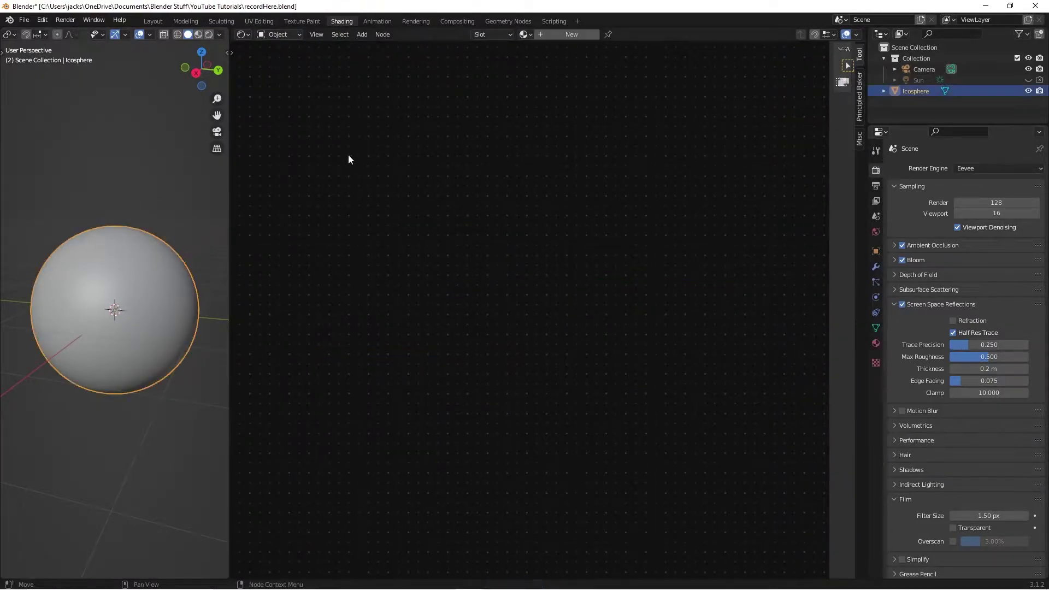
pyautogui.click(570, 31)
pyautogui.moveTo(449, 300); pyautogui.dragTo(470, 287, button='middle')
pyautogui.click(572, 289)
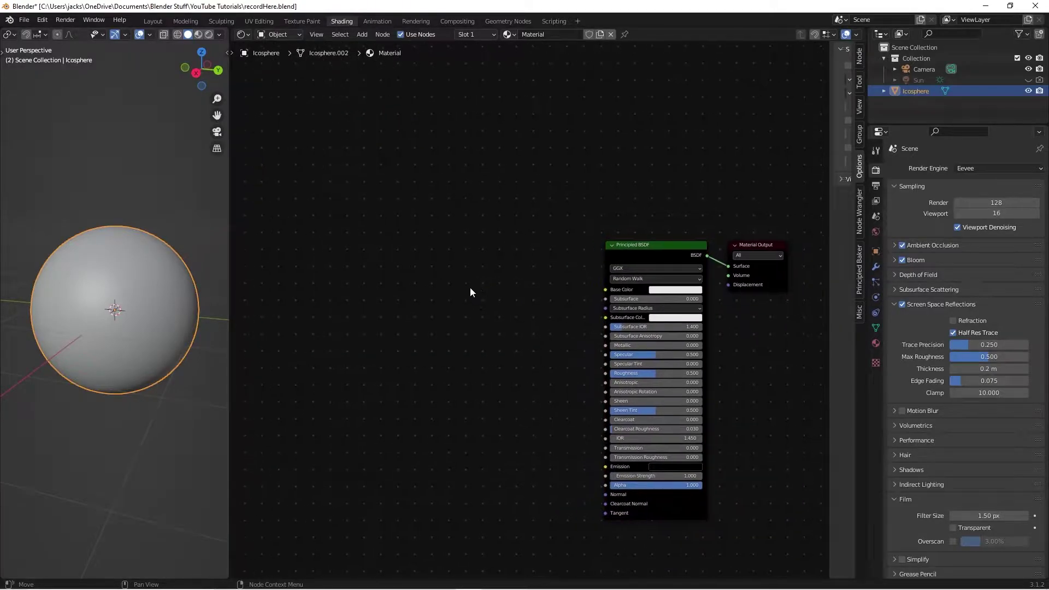
# Set the Shading workspace viewport to rendered shading with Scene World off and the fifth HDRI, and save the file
pyautogui.click(208, 34)
pyautogui.click(219, 35)
pyautogui.moveTo(218, 176); pyautogui.dragTo(155, 176)
pyautogui.click(221, 133)
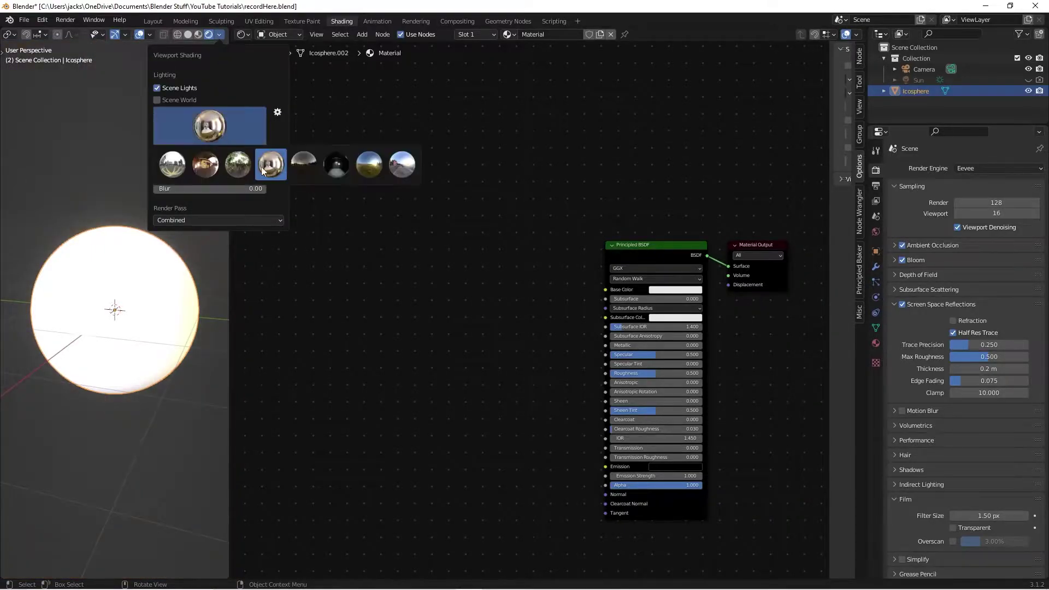
pyautogui.click(303, 168)
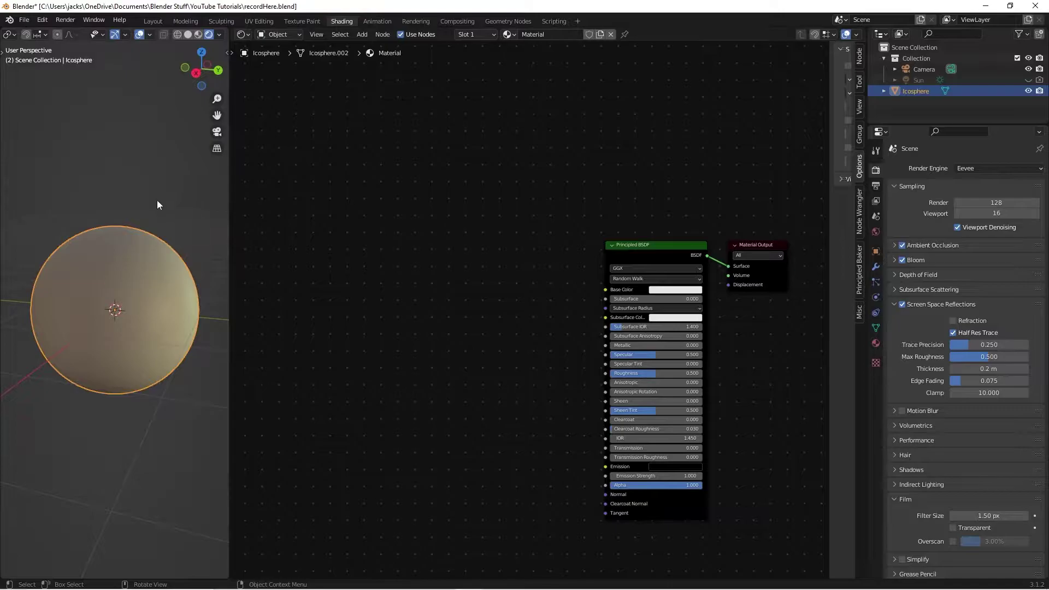
pyautogui.hotkey('ctrl', 's')
# Add a Noise Texture node and place it before the Principled BSDF
pyautogui.moveTo(502, 282); pyautogui.dragTo(456, 259, button='middle')
pyautogui.hotkey('shift', 'a')
pyautogui.click(456, 260)
pyautogui.write('noise')
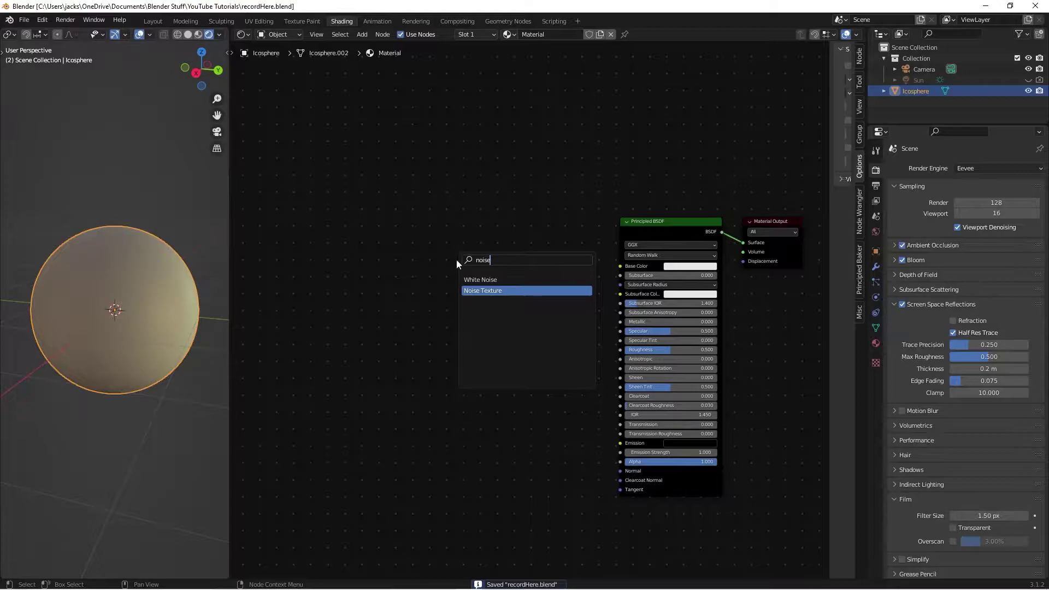
pyautogui.press('Return')
pyautogui.click(431, 240)
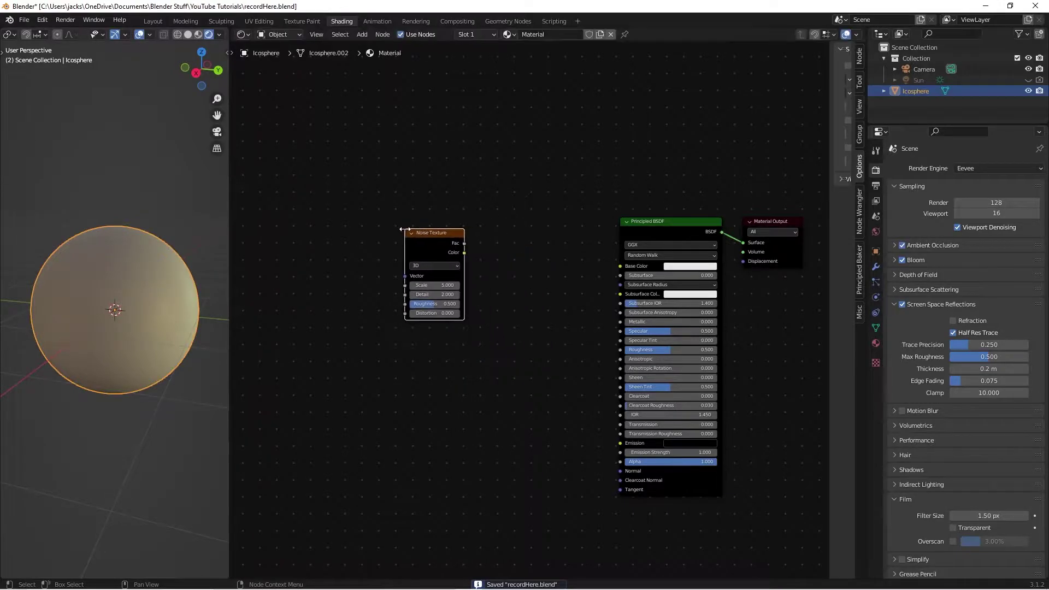
# Look up the Node Wrangler add-on in the Preferences by searching for "node"
pyautogui.click(42, 20)
pyautogui.click(69, 176)
pyautogui.click(311, 57)
pyautogui.write('node')
pyautogui.click(348, 25)
# Add Mapping and Texture Coordinate nodes to the Noise Texture and link the Object output to the Mapping vector
pyautogui.hotkey('ctrl', 't')
pyautogui.moveTo(259, 273); pyautogui.dragTo(365, 246, button='middle')
pyautogui.moveTo(357, 237); pyautogui.dragTo(388, 225)
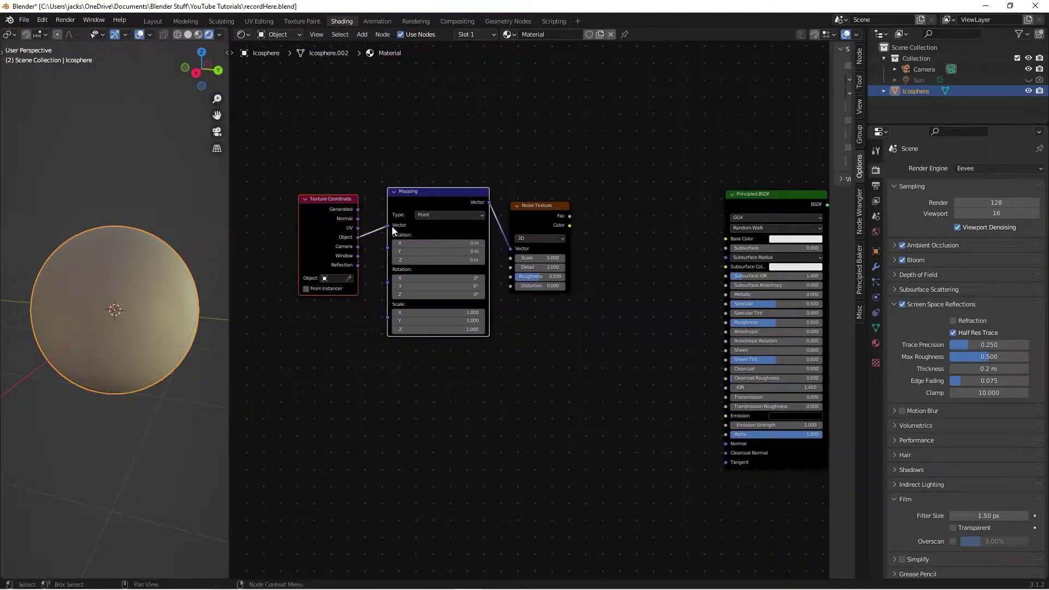
pyautogui.moveTo(408, 177); pyautogui.dragTo(457, 149, button='middle')
# Preview the Noise Texture on the sphere and rearrange the mapping and noise nodes
pyautogui.keyDown('ctrl'); pyautogui.keyDown('shift'); pyautogui.click(572, 192); pyautogui.keyUp('shift'); pyautogui.keyUp('ctrl')
pyautogui.moveTo(334, 129); pyautogui.dragTo(495, 252)
pyautogui.press('g')
pyautogui.click(390, 234)
pyautogui.moveTo(559, 183); pyautogui.dragTo(485, 183)
# Set the Noise Texture's scale to 15 and its roughness to 1
pyautogui.moveTo(519, 154); pyautogui.dragTo(483, 179, button='middle')
pyautogui.scroll(1, 483, 179)
pyautogui.scroll(3, 483, 179)
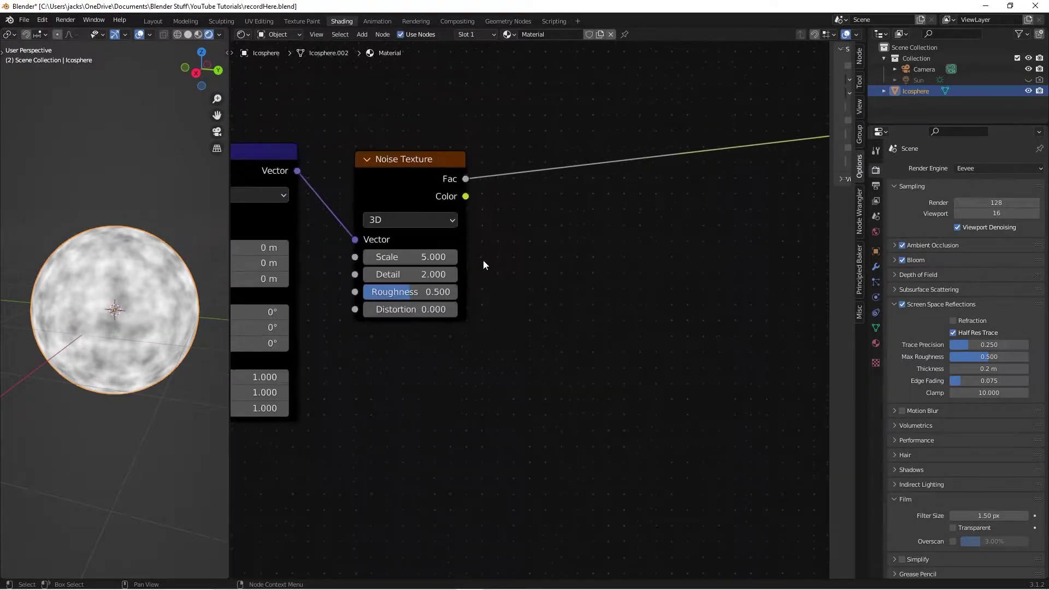
pyautogui.doubleClick(427, 257)
pyautogui.write('15')
pyautogui.press('Return')
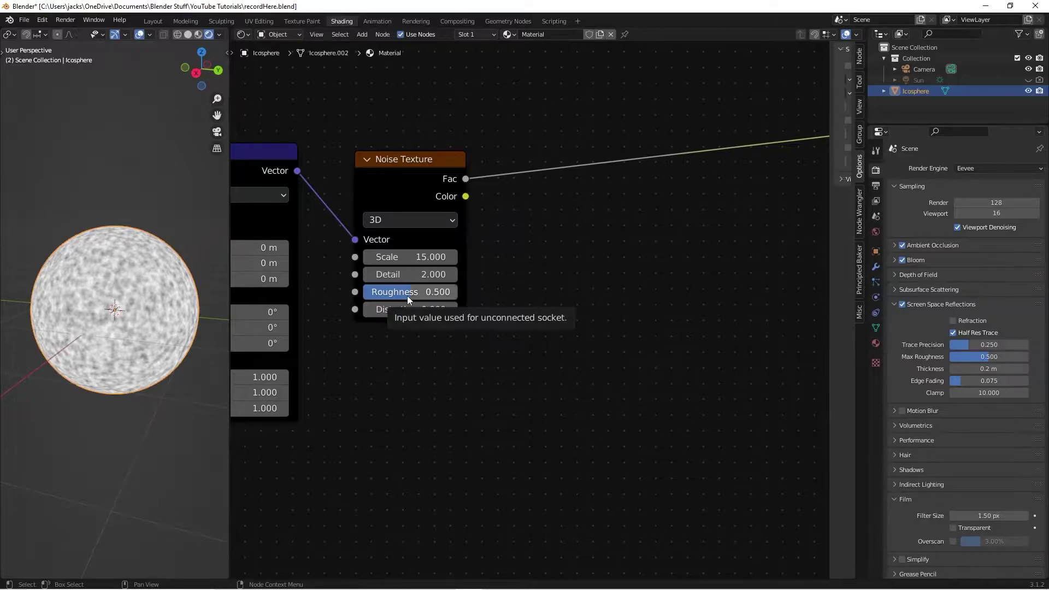
pyautogui.moveTo(407, 296); pyautogui.dragTo(569, 260)
# Add a ColorRamp node on the link coming from the Noise Texture's Fac output
pyautogui.hotkey('shift', 'a')
pyautogui.click(566, 259)
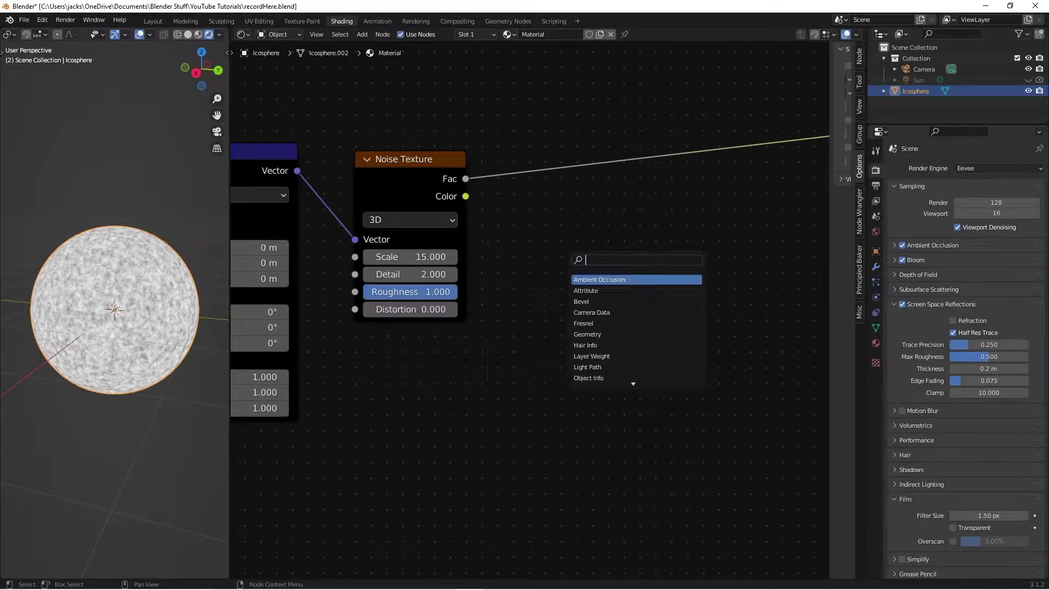
pyautogui.write('ramp')
pyautogui.press('Return')
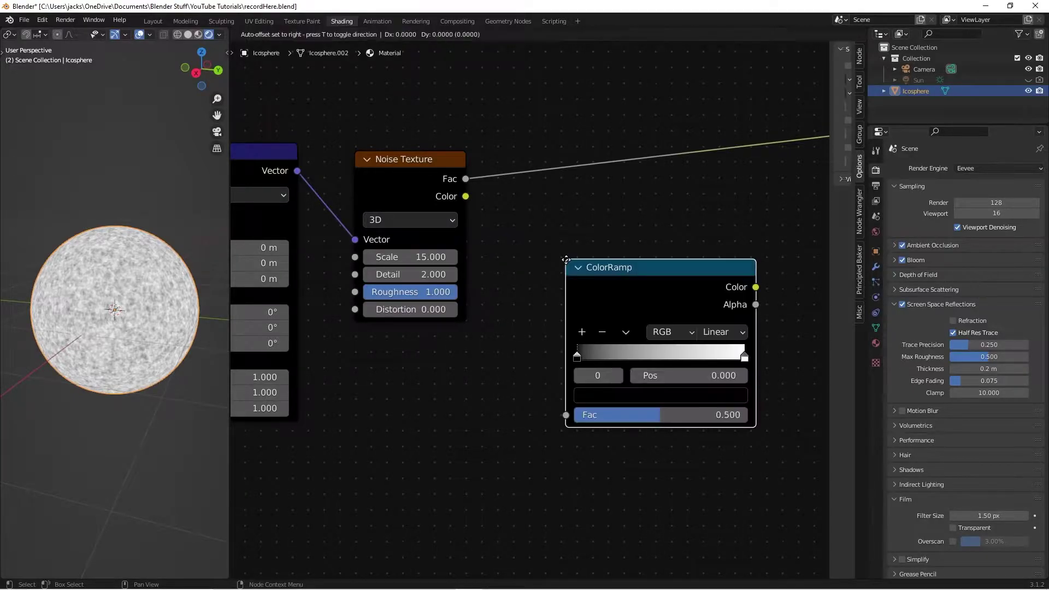
pyautogui.click(483, 157)
pyautogui.moveTo(578, 195); pyautogui.dragTo(595, 183)
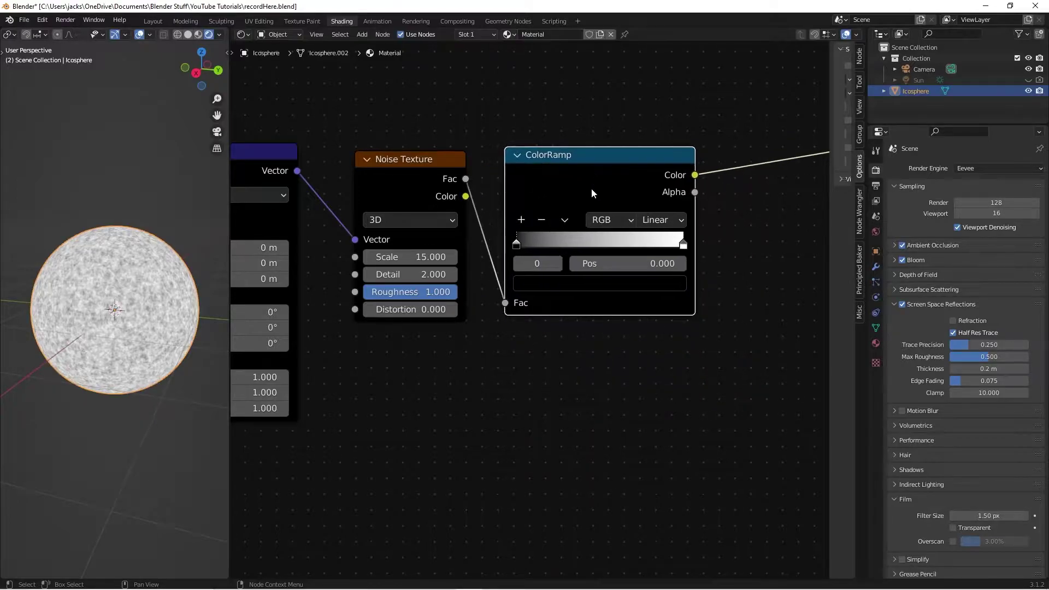
# Set the ColorRamp's black stop position to 0.336
pyautogui.moveTo(516, 244); pyautogui.dragTo(571, 250)
pyautogui.doubleClick(640, 264)
pyautogui.write('0.3')
pyautogui.press('Return')
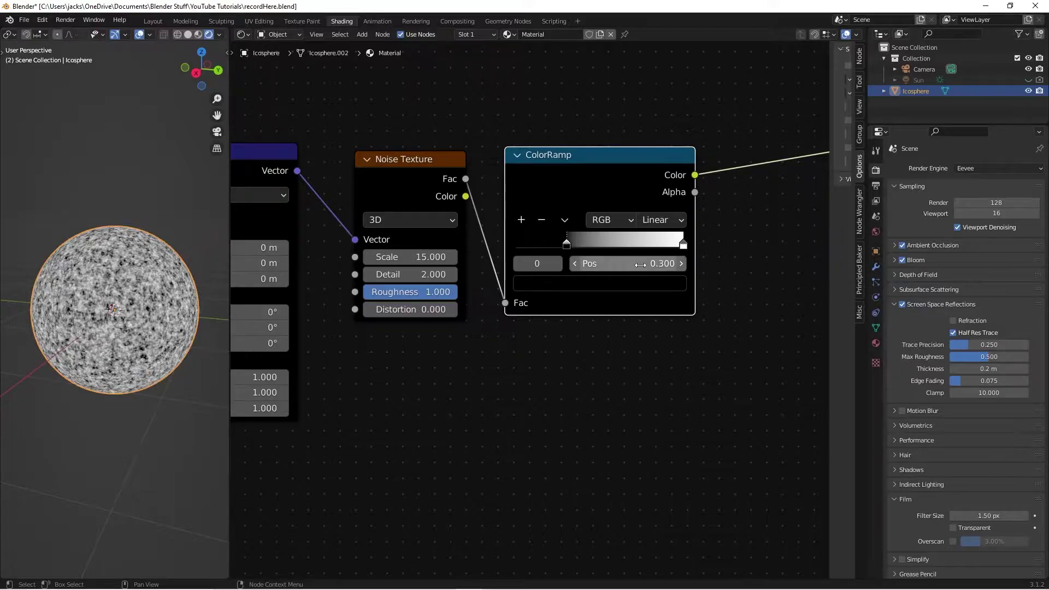
pyautogui.doubleClick(641, 264)
pyautogui.write('.336')
pyautogui.press('Return')
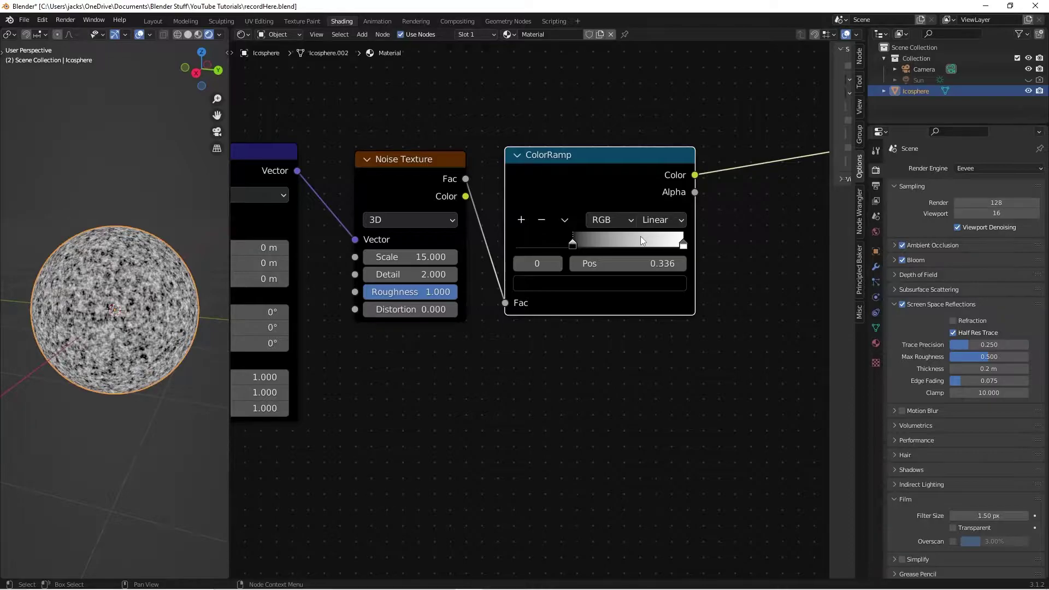
pyautogui.click(546, 366)
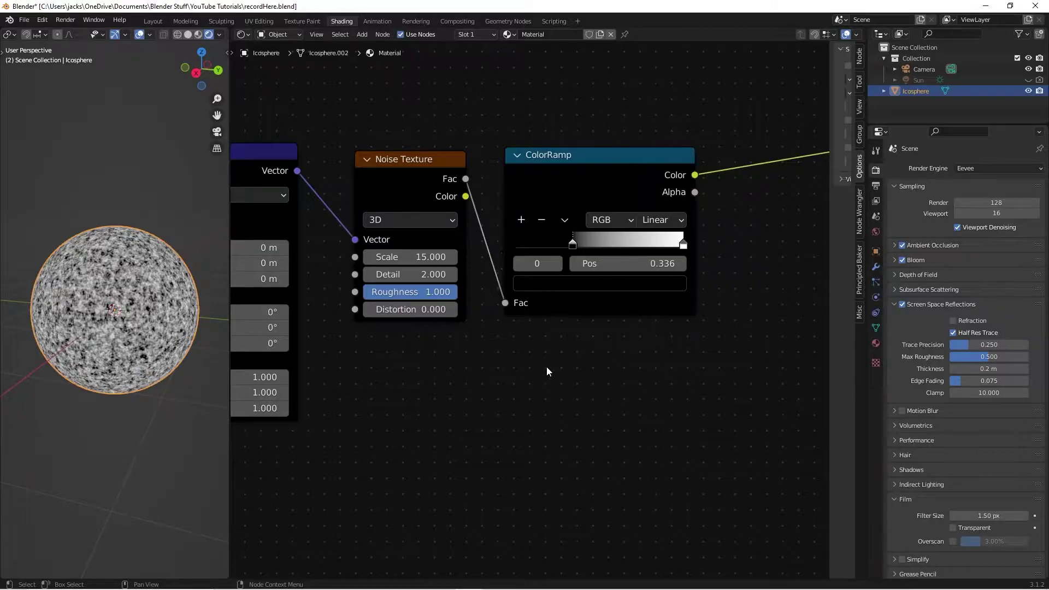
# Move the texture node chain farther away from the Principled BSDF
pyautogui.scroll(-2, 584, 277)
pyautogui.moveTo(545, 287); pyautogui.dragTo(511, 325, button='middle')
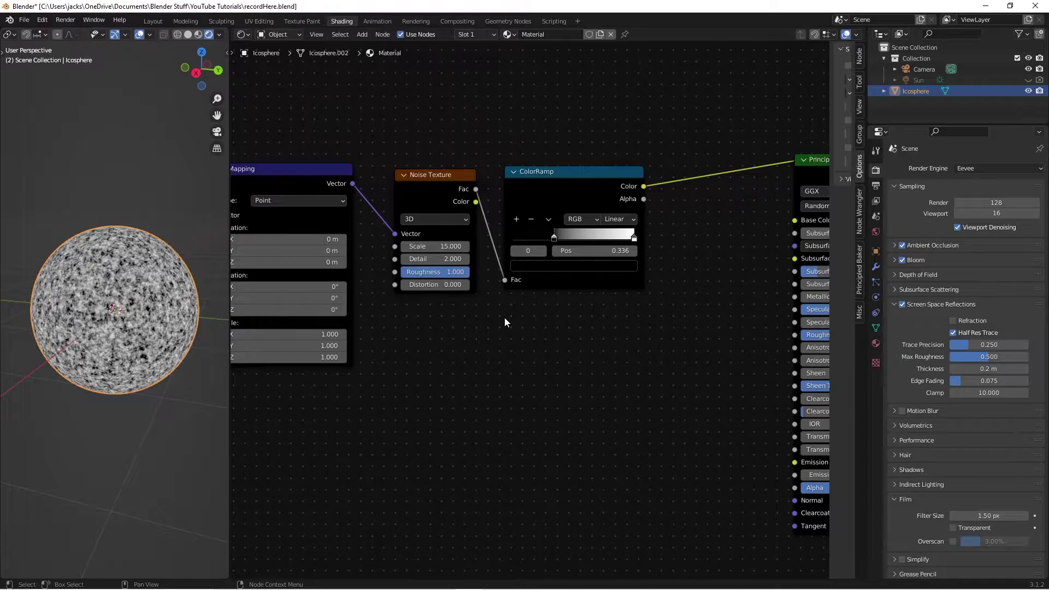
pyautogui.scroll(-2, 506, 321)
pyautogui.moveTo(354, 161); pyautogui.dragTo(653, 330)
pyautogui.moveTo(661, 267); pyautogui.dragTo(444, 406)
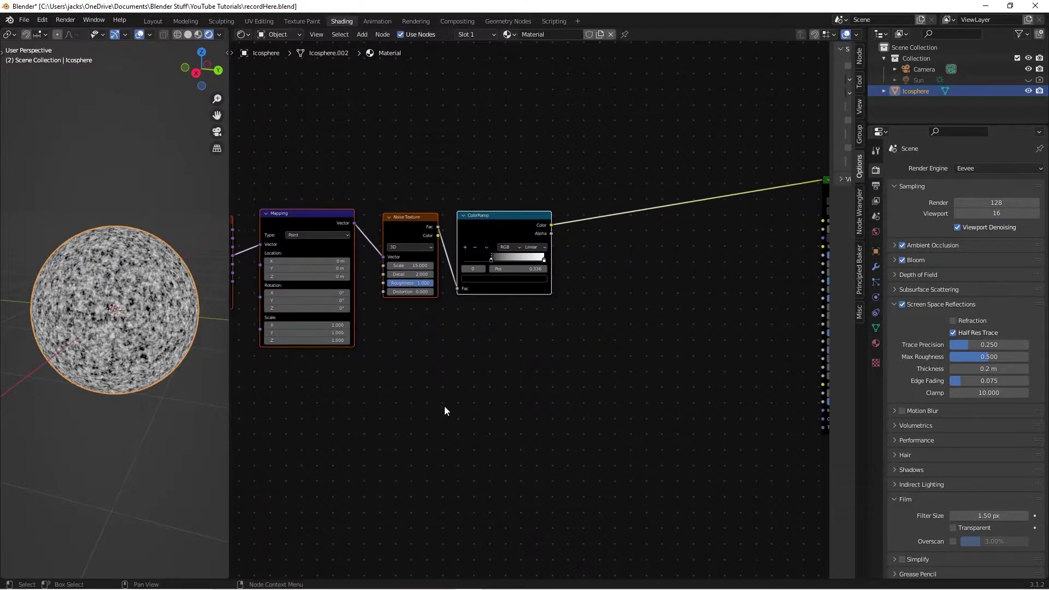
# Duplicate the Noise Texture and ColorRamp pair twice below the original, keeping the copies linked to the Mapping node
pyautogui.moveTo(444, 406); pyautogui.dragTo(505, 384, button='middle')
pyautogui.moveTo(459, 146); pyautogui.dragTo(580, 282)
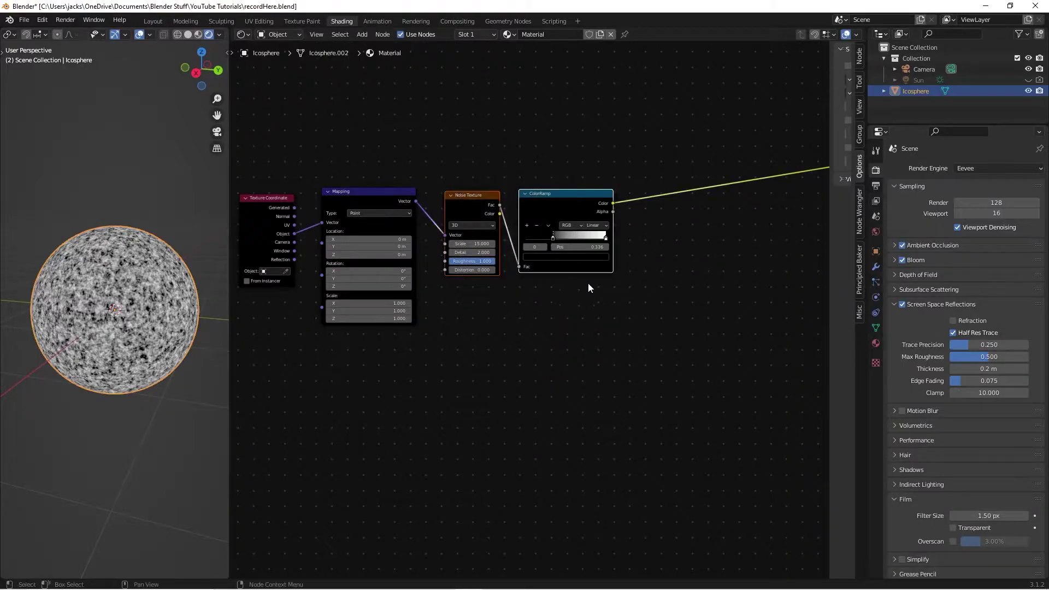
pyautogui.hotkey('shift', 'd')
pyautogui.click(546, 312)
pyautogui.hotkey('shift', 'd')
pyautogui.click(545, 412)
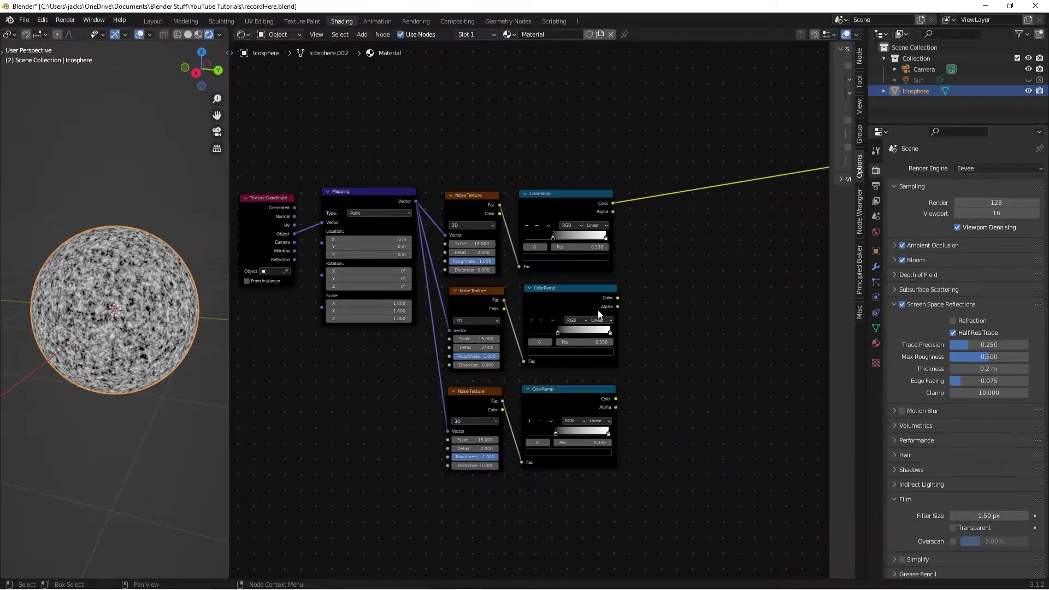
# Set the second Noise Texture's scale to 20 and the third's to 30, and save the file
pyautogui.scroll(3, 597, 309)
pyautogui.click(508, 302)
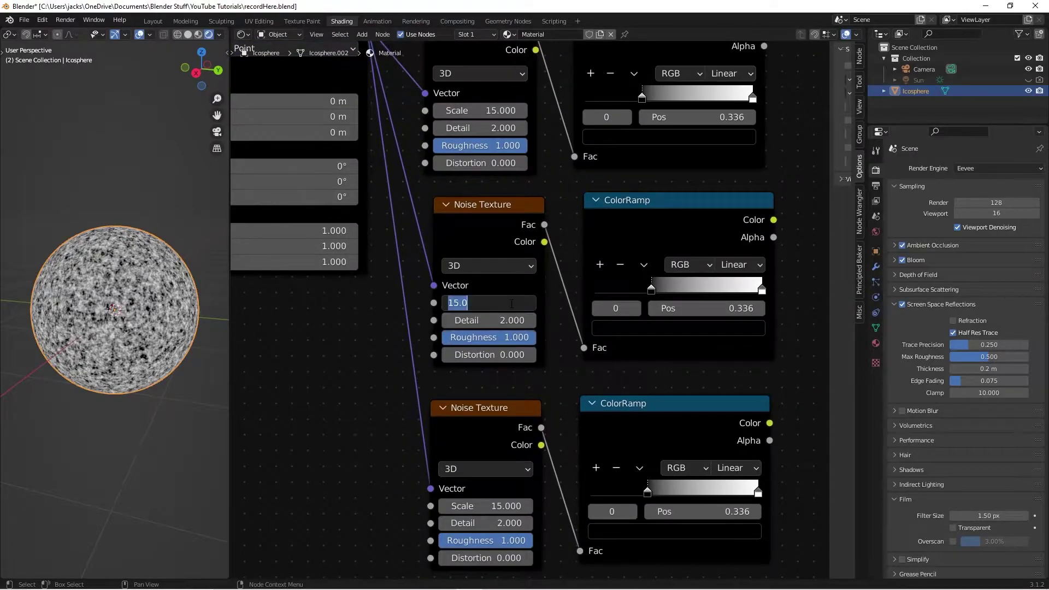
pyautogui.write('20')
pyautogui.press('Return')
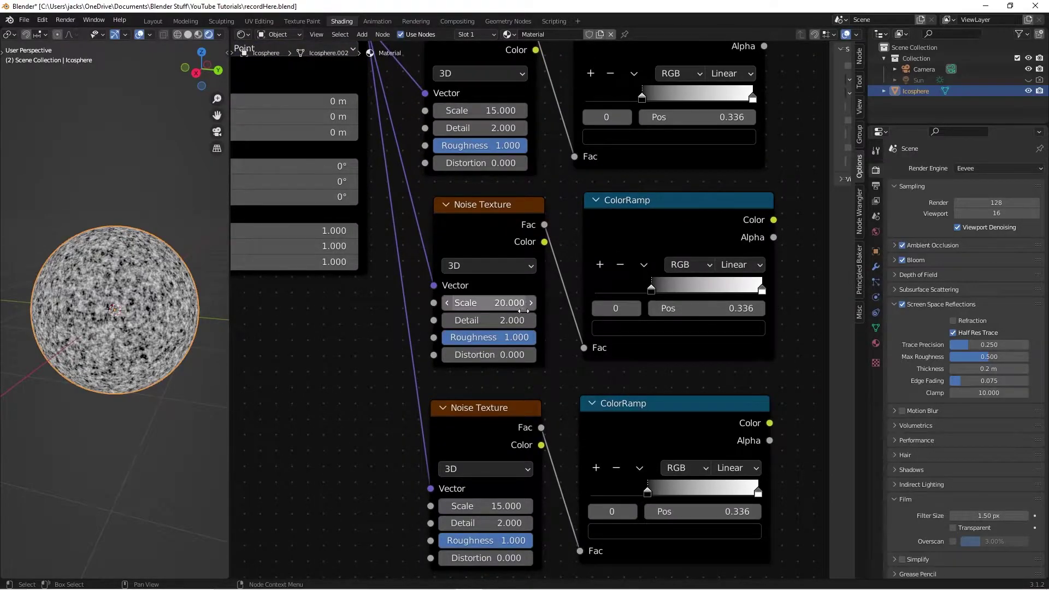
pyautogui.moveTo(519, 402); pyautogui.dragTo(517, 326, button='middle')
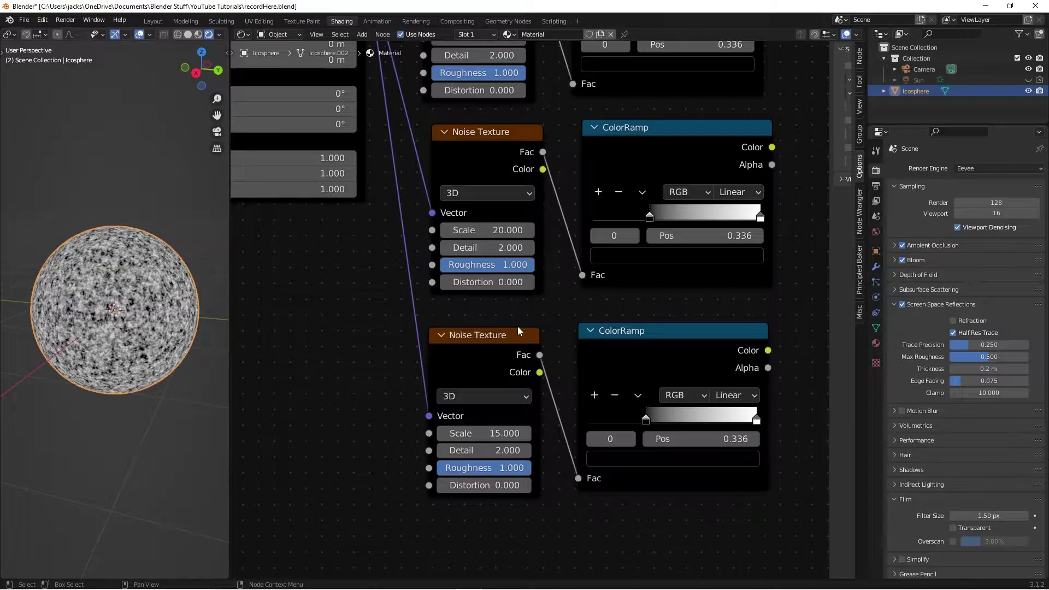
pyautogui.click(492, 433)
pyautogui.write('30')
pyautogui.press('Return')
pyautogui.hotkey('ctrl', 's')
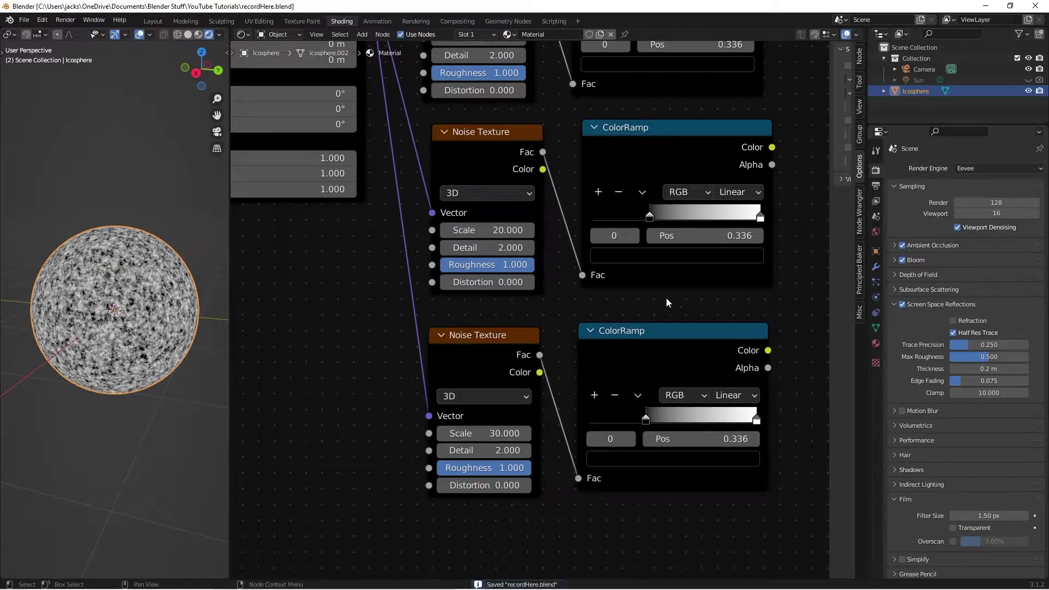
# Set the first ColorRamp's white stop position to 0.525
pyautogui.moveTo(663, 310); pyautogui.dragTo(632, 429, button='middle')
pyautogui.moveTo(680, 367); pyautogui.dragTo(674, 405, button='middle')
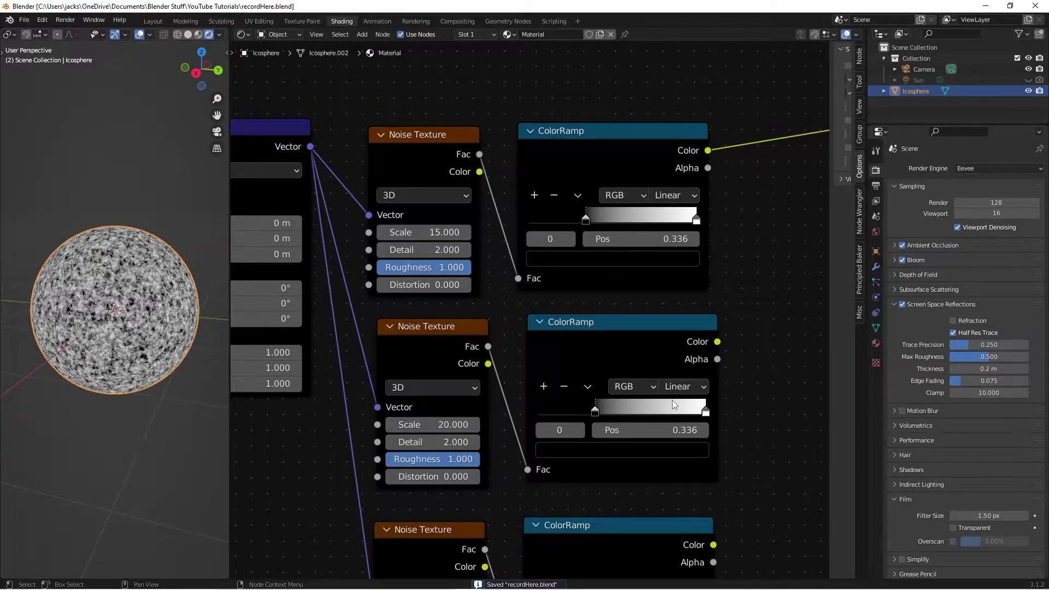
pyautogui.moveTo(696, 221); pyautogui.dragTo(646, 221)
pyautogui.click(660, 238)
pyautogui.write('.525')
pyautogui.press('Return')
# Set the white stop position of the second ColorRamp to 0.405
pyautogui.click(623, 351)
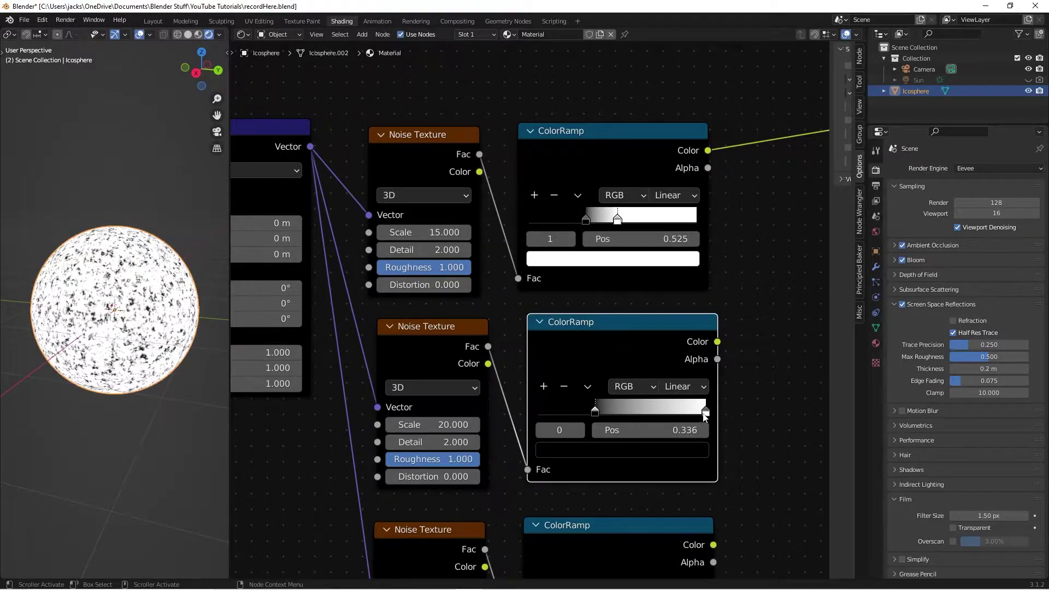
pyautogui.click(704, 413)
pyautogui.click(688, 430)
pyautogui.write('.405')
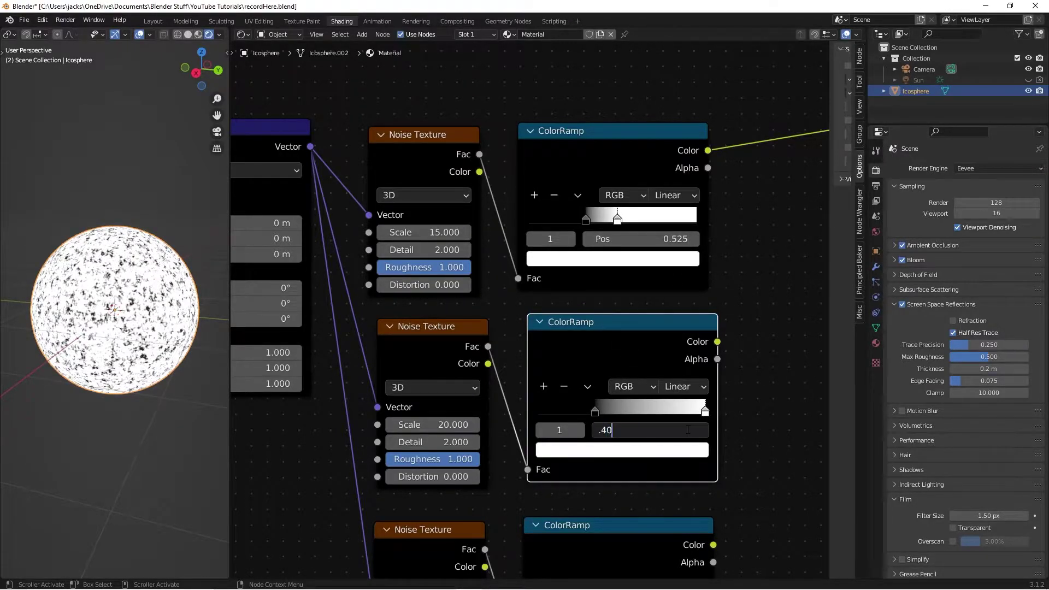
pyautogui.press('Return')
# Set the third ColorRamp's black stop position to 0.425
pyautogui.moveTo(749, 465); pyautogui.dragTo(717, 274, button='middle')
pyautogui.click(611, 433)
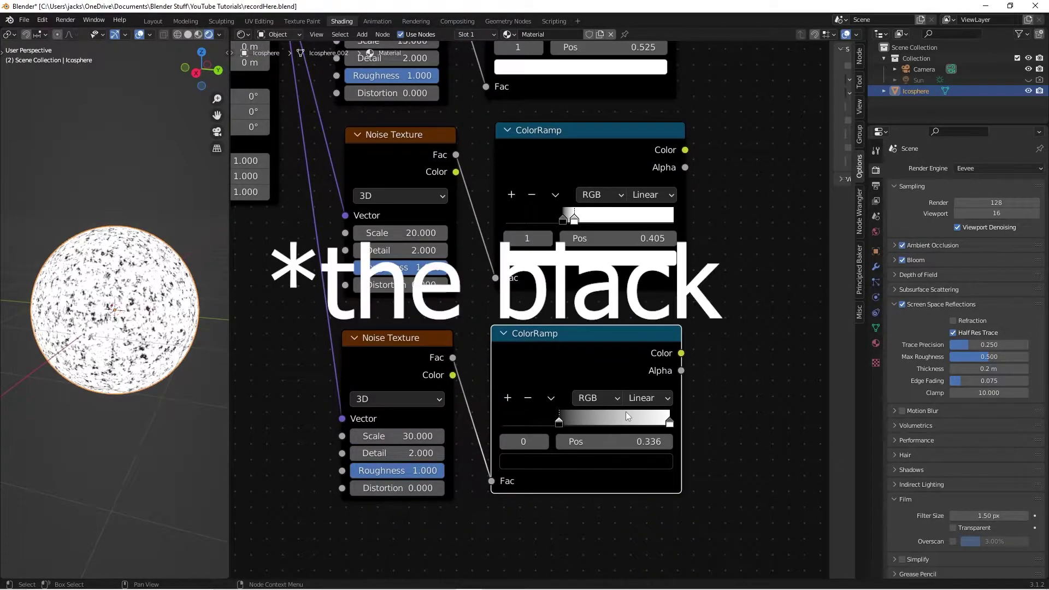
pyautogui.doubleClick(627, 442)
pyautogui.write('.425')
pyautogui.press('Return')
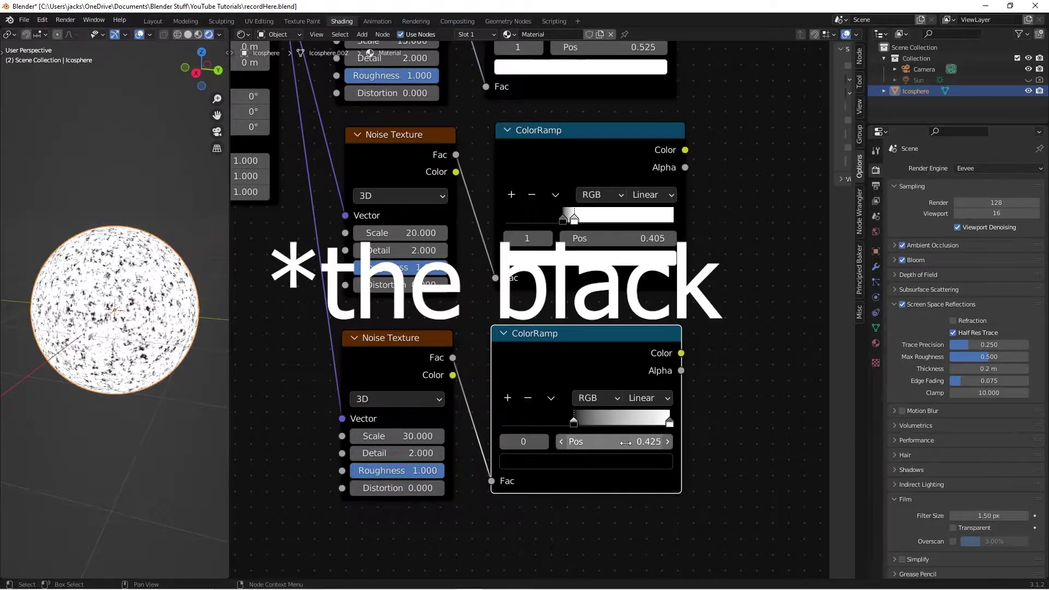
# Preview the third ColorRamp and then the second one on the sphere
pyautogui.keyDown('ctrl'); pyautogui.keyDown('shift'); pyautogui.click(600, 367); pyautogui.keyUp('shift'); pyautogui.keyUp('ctrl')
pyautogui.moveTo(563, 310); pyautogui.dragTo(577, 365, button='middle')
pyautogui.keyDown('ctrl'); pyautogui.keyDown('shift'); pyautogui.click(574, 328); pyautogui.keyUp('shift'); pyautogui.keyUp('ctrl')
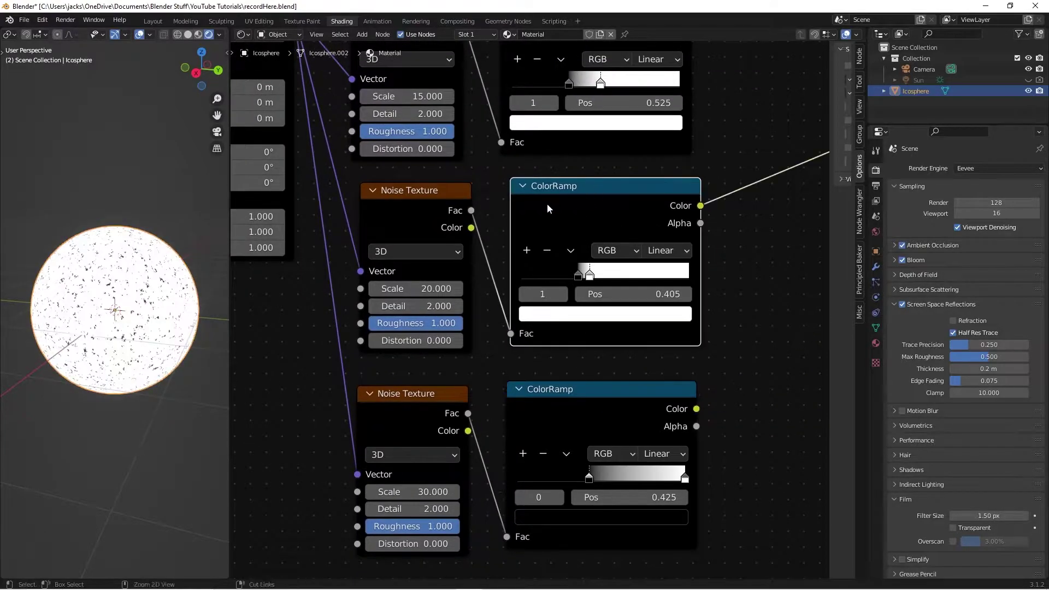
# Preview the first ColorRamp on the sphere
pyautogui.moveTo(573, 328); pyautogui.dragTo(579, 405, button='middle')
pyautogui.keyDown('ctrl'); pyautogui.keyDown('shift'); pyautogui.click(568, 88); pyautogui.keyUp('shift'); pyautogui.keyUp('ctrl')
pyautogui.scroll(-3, 574, 256)
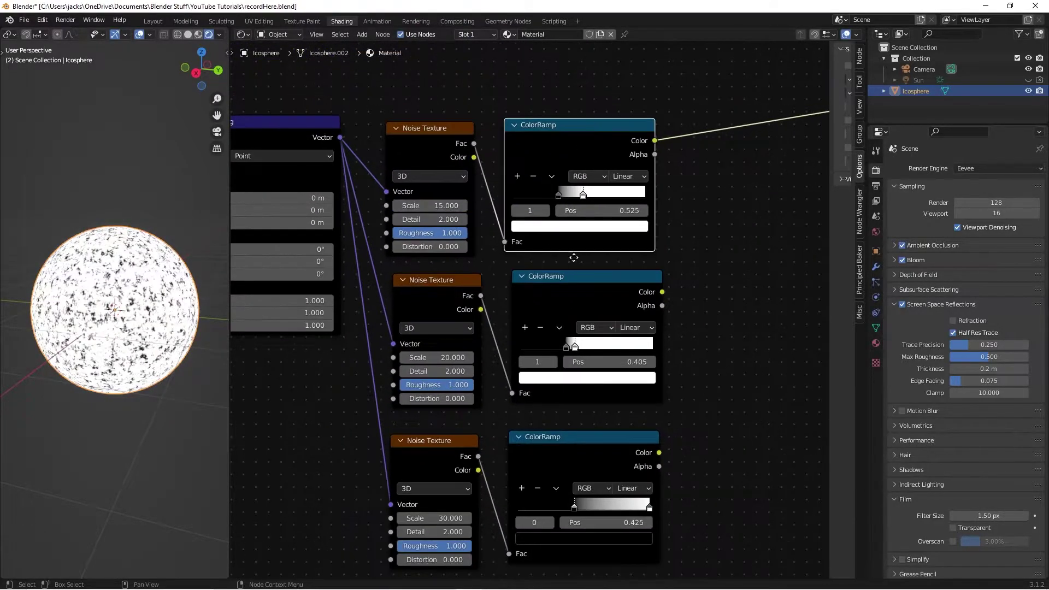
# Move all three Noise Texture and ColorRamp pairs upward relative to the Mapping node
pyautogui.moveTo(413, 84); pyautogui.dragTo(577, 477)
pyautogui.moveTo(539, 360); pyautogui.dragTo(552, 272)
pyautogui.click(664, 235)
pyautogui.moveTo(665, 235); pyautogui.dragTo(538, 359, button='middle')
pyautogui.scroll(-3, 541, 356)
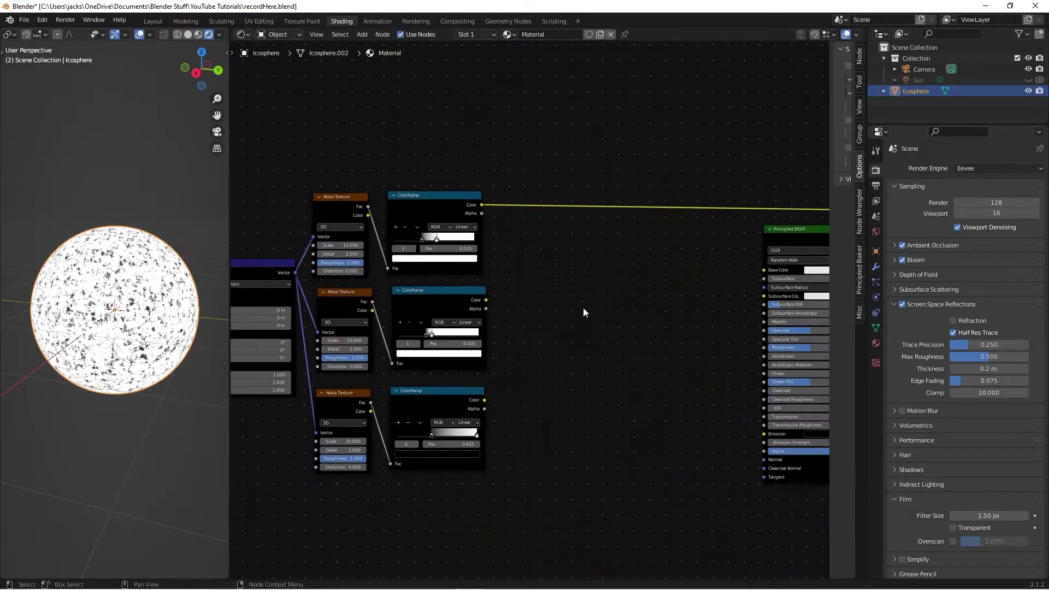
# Save the file and add a MixRGB node between the ColorRamps and the Principled BSDF
pyautogui.hotkey('ctrl', 's')
pyautogui.hotkey('shift', 'a')
pyautogui.write('mix')
pyautogui.press('Return')
pyautogui.click(523, 248)
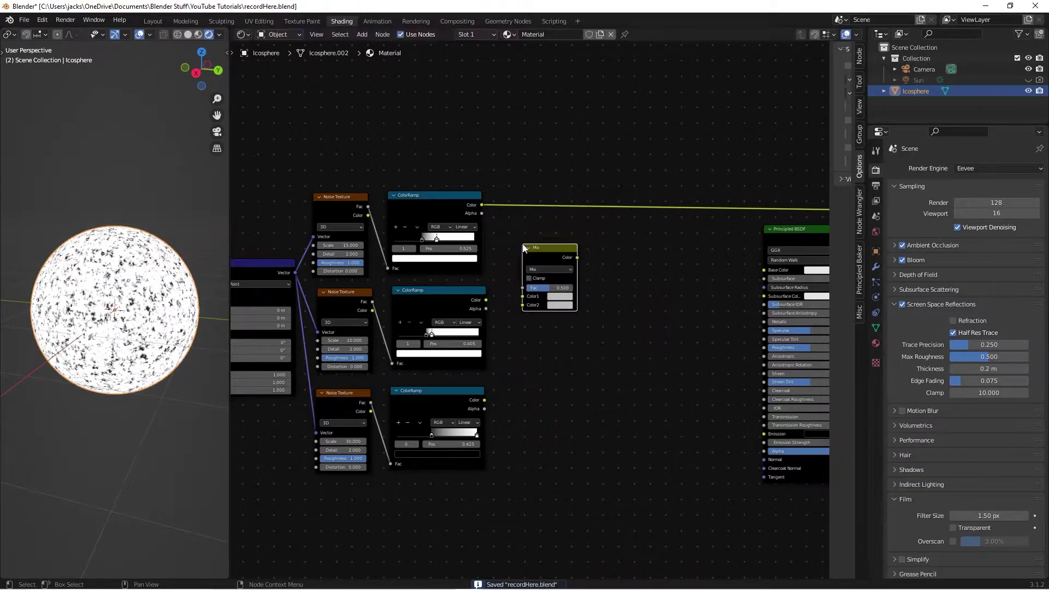
# Set the Mix node to Multiply with Clamp enabled and a Fac of 1.000
pyautogui.scroll(3, 548, 268)
pyautogui.click(612, 309)
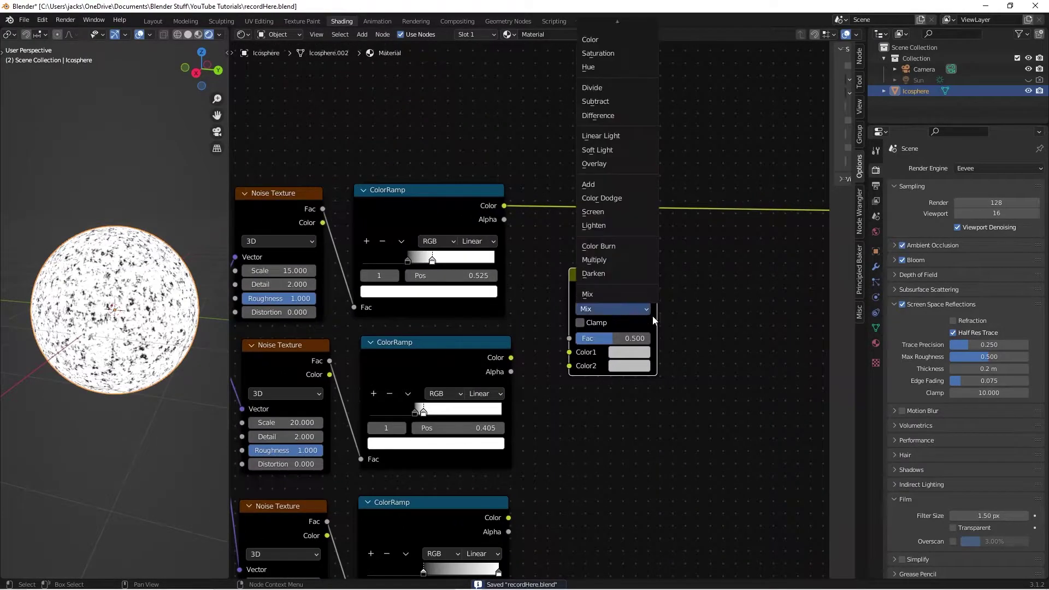
pyautogui.click(623, 260)
pyautogui.moveTo(607, 339); pyautogui.dragTo(644, 340)
pyautogui.moveTo(602, 295); pyautogui.dragTo(620, 277)
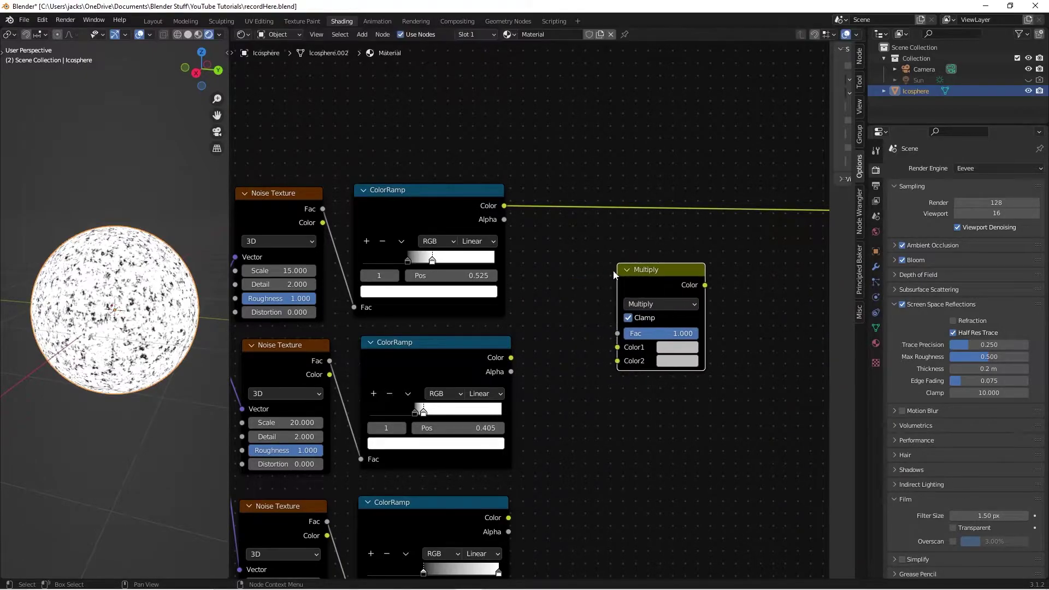
# Preview the Multiply node and link the first ColorRamp's Color to Color1 and the second's to Color2
pyautogui.keyDown('ctrl'); pyautogui.keyDown('shift'); pyautogui.click(651, 280); pyautogui.keyUp('shift'); pyautogui.keyUp('ctrl')
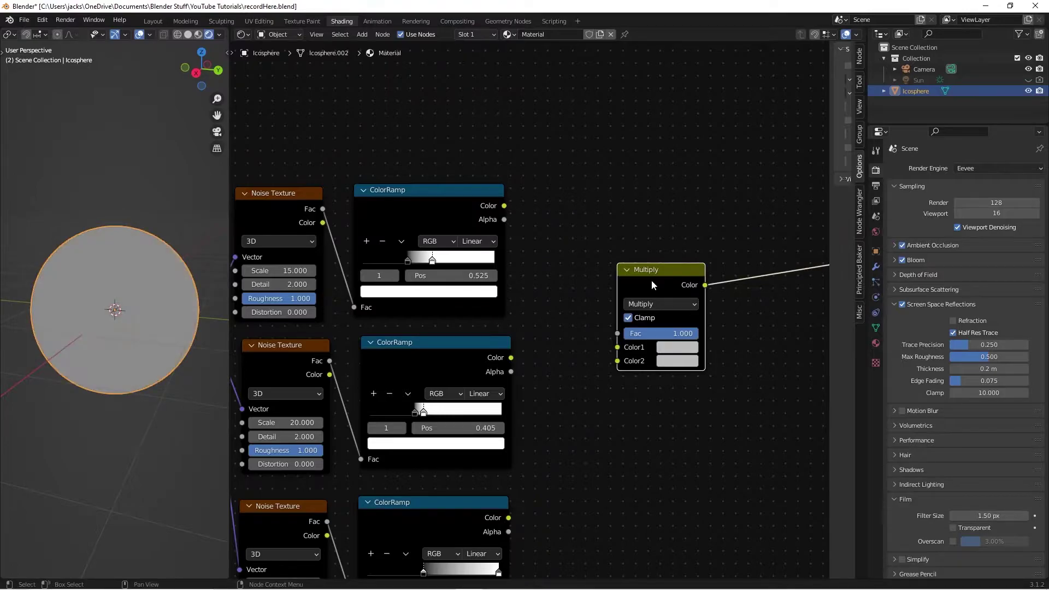
pyautogui.moveTo(504, 205); pyautogui.dragTo(632, 352)
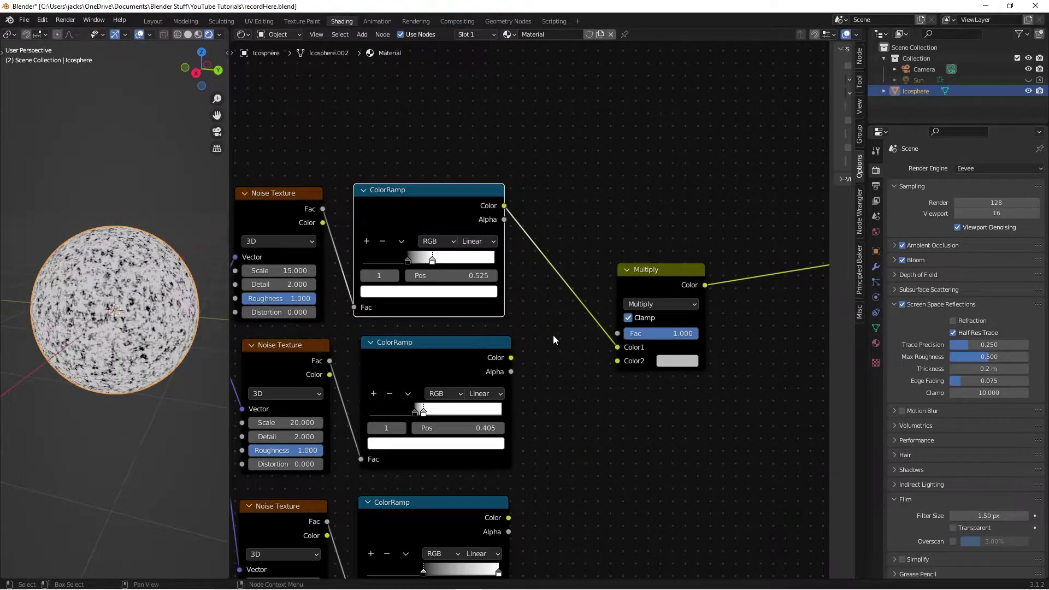
pyautogui.moveTo(511, 358); pyautogui.dragTo(625, 363)
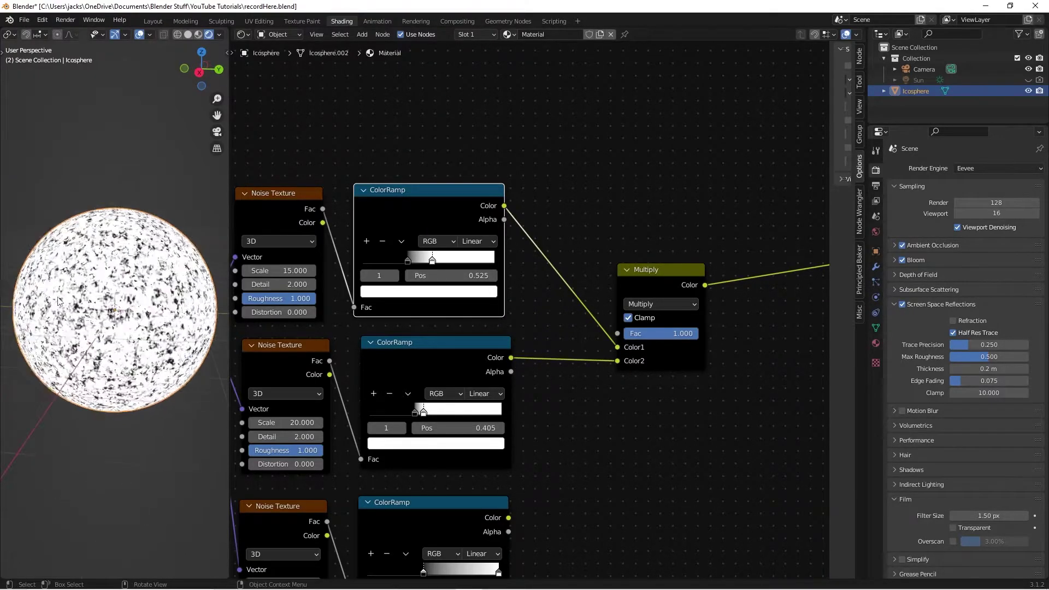
pyautogui.moveTo(677, 269); pyautogui.dragTo(639, 270)
# Duplicate the Multiply node, chain the first Multiply into its Color1, and link the third ColorRamp's Color to its Color2
pyautogui.moveTo(667, 263); pyautogui.dragTo(586, 210, button='middle')
pyautogui.click(571, 220)
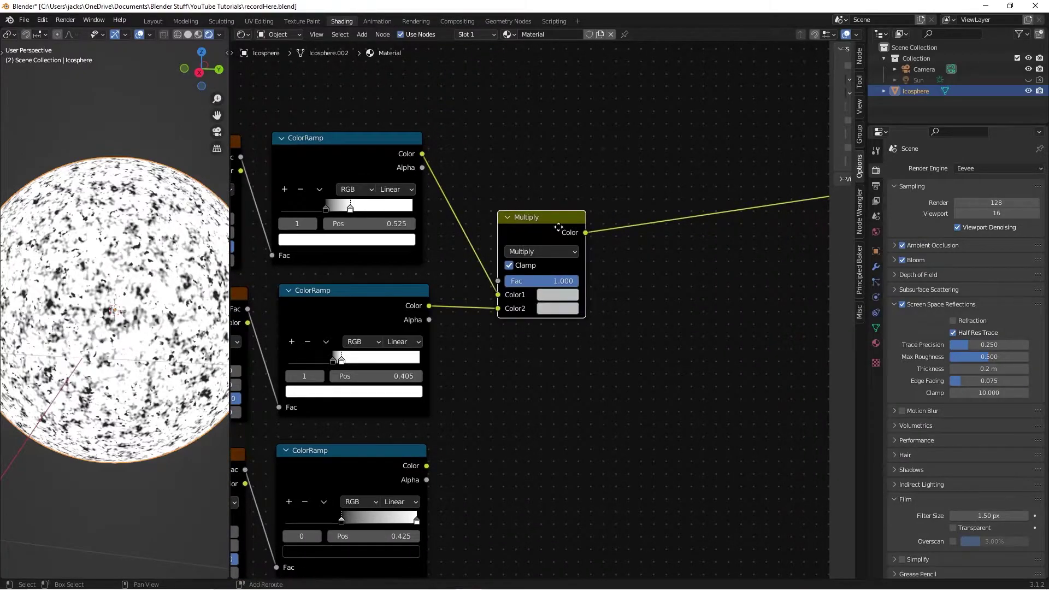
pyautogui.hotkey('shift', 'd')
pyautogui.click(694, 212)
pyautogui.moveTo(696, 212); pyautogui.dragTo(685, 272)
pyautogui.moveTo(427, 467); pyautogui.dragTo(622, 356)
pyautogui.moveTo(542, 224); pyautogui.dragTo(517, 232)
pyautogui.moveTo(659, 289); pyautogui.dragTo(616, 295)
pyautogui.click(626, 257)
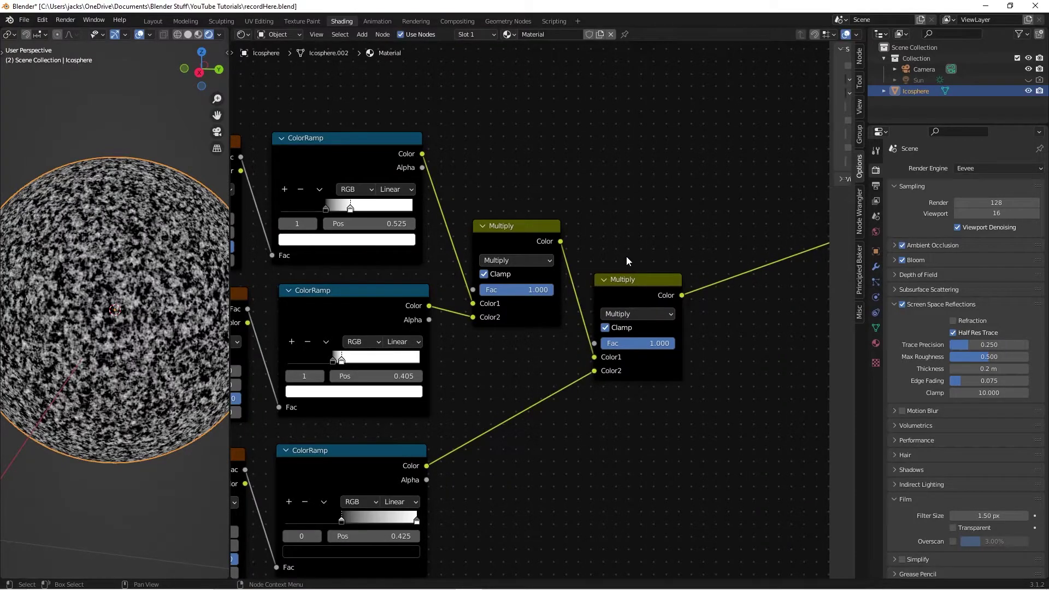
# Save the file and add a Bump node near the second Multiply node
pyautogui.hotkey('ctrl', 's')
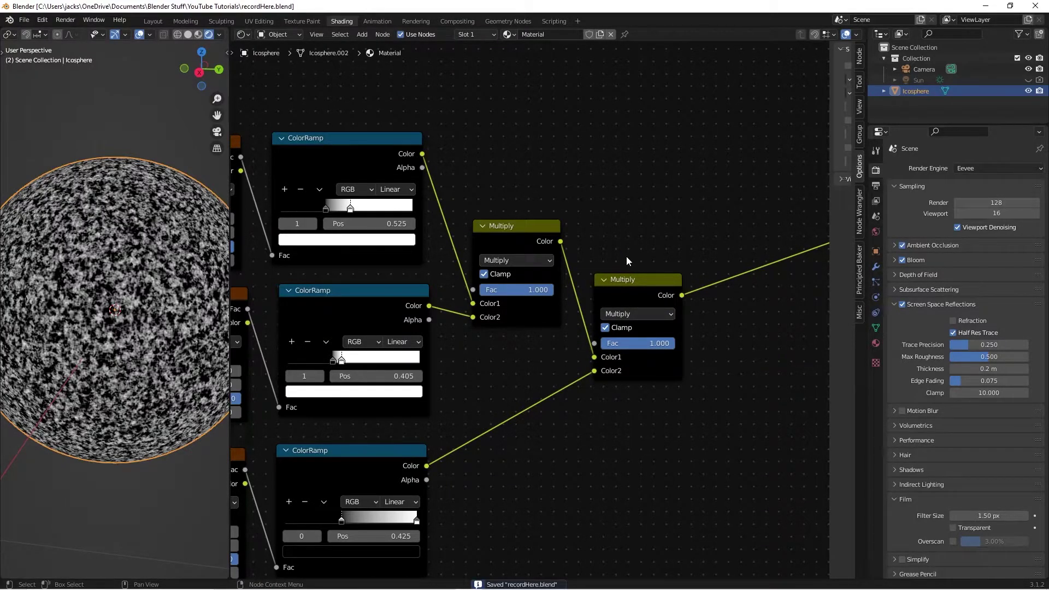
pyautogui.hotkey('shift', 'a')
pyautogui.click(626, 257)
pyautogui.write('bump')
pyautogui.press('Return')
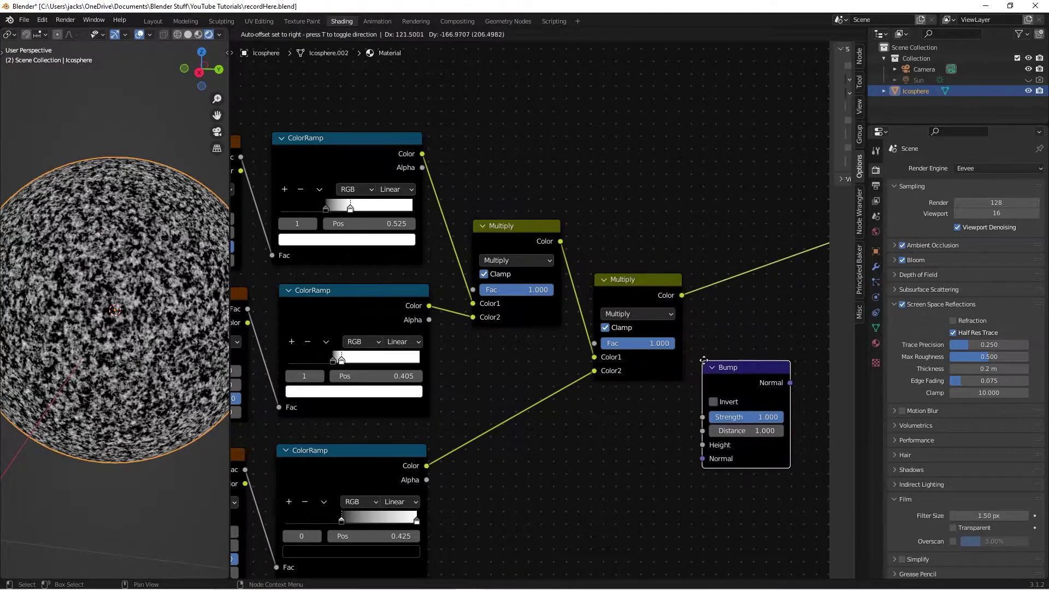
pyautogui.click(726, 350)
# Link the second Multiply's Color to the Bump node's Height and place the Bump node below it
pyautogui.moveTo(748, 328); pyautogui.dragTo(631, 243, button='middle')
pyautogui.scroll(-1, 631, 244)
pyautogui.moveTo(582, 233); pyautogui.dragTo(622, 360)
pyautogui.moveTo(663, 291); pyautogui.dragTo(664, 415)
pyautogui.click(667, 368)
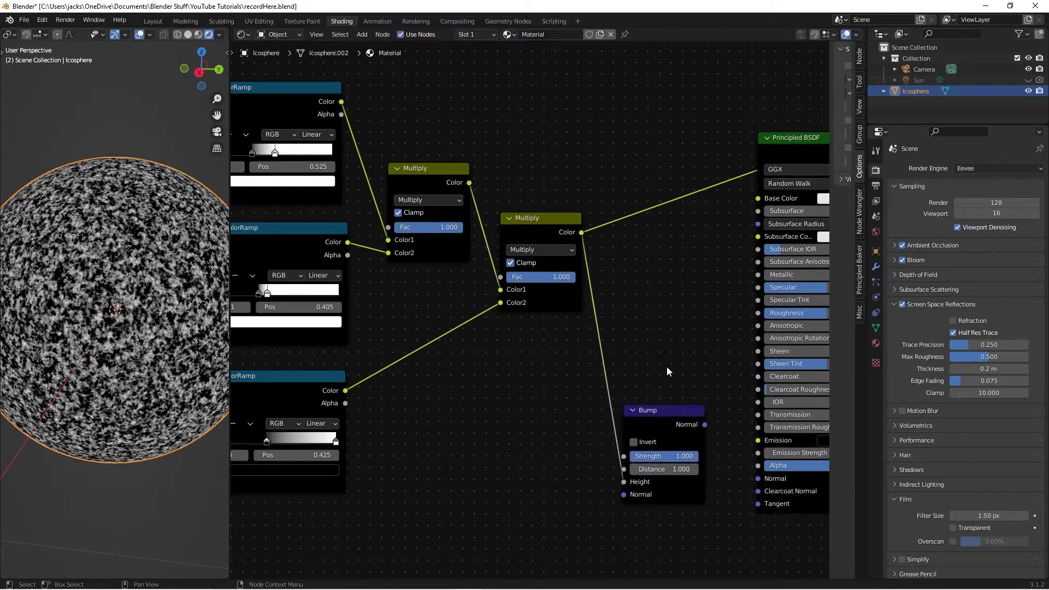
# Link the Bump's Normal to the Principled BSDF's Normal and preview the shader up close on the sphere
pyautogui.moveTo(693, 373); pyautogui.dragTo(638, 323, button='middle')
pyautogui.moveTo(645, 322); pyautogui.dragTo(661, 326)
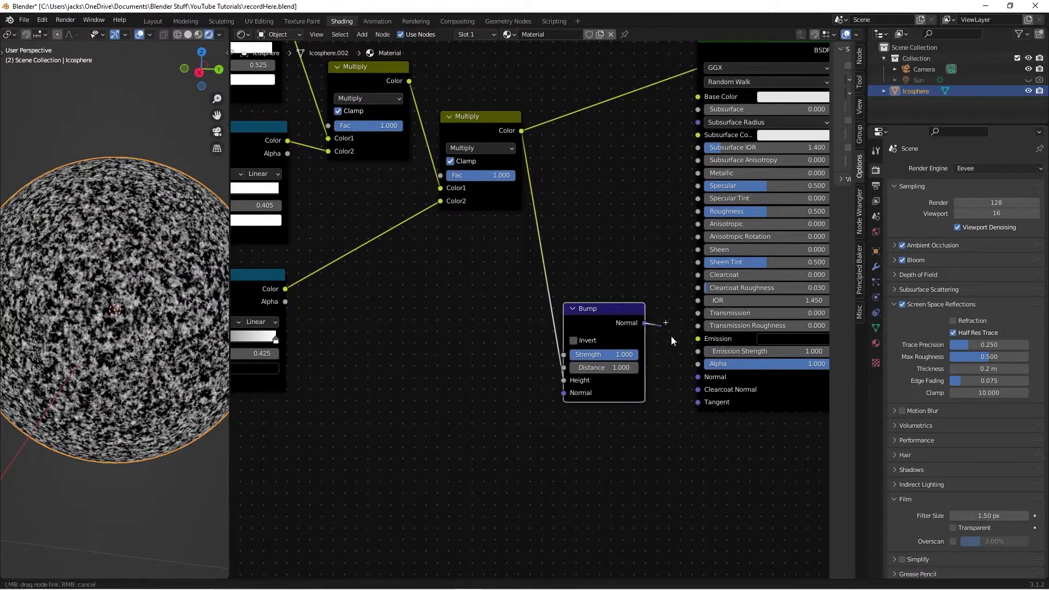
pyautogui.moveTo(700, 379); pyautogui.dragTo(698, 377)
pyautogui.moveTo(673, 255); pyautogui.dragTo(617, 301, button='middle')
pyautogui.moveTo(683, 103)
pyautogui.mouseDown()
pyautogui.moveTo(683, 78)
pyautogui.moveTo(684, 94)
pyautogui.mouseUp()
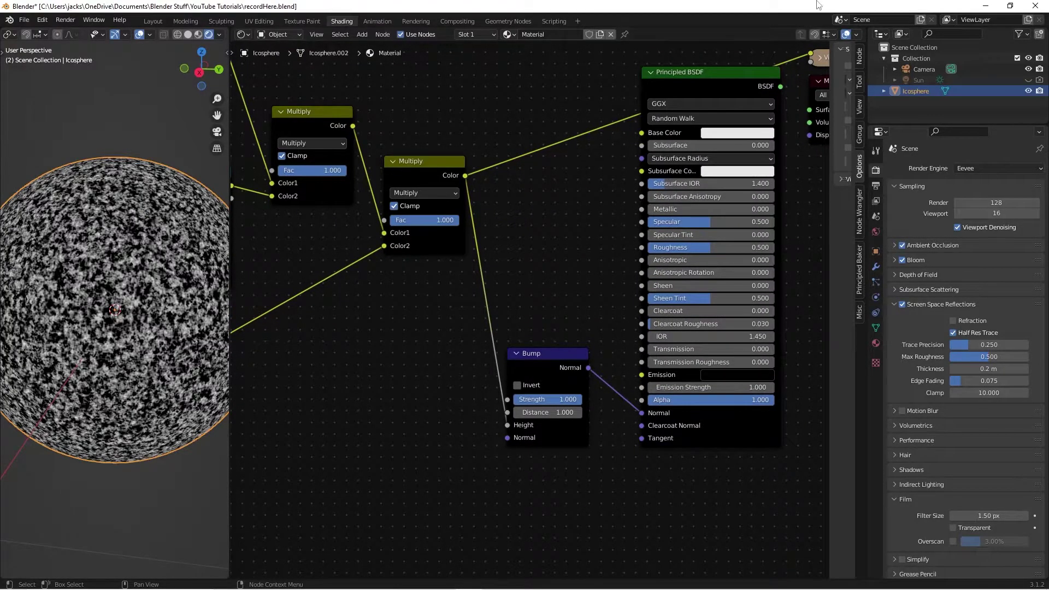
pyautogui.keyDown('ctrl'); pyautogui.keyDown('shift'); pyautogui.click(720, 80); pyautogui.keyUp('shift'); pyautogui.keyUp('ctrl')
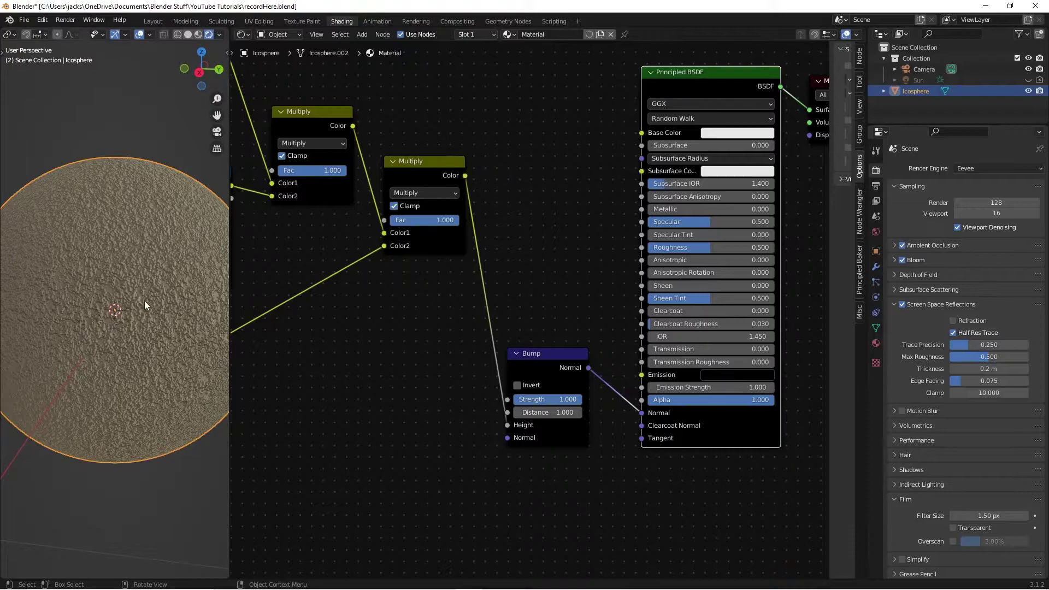
pyautogui.scroll(8, 109, 298)
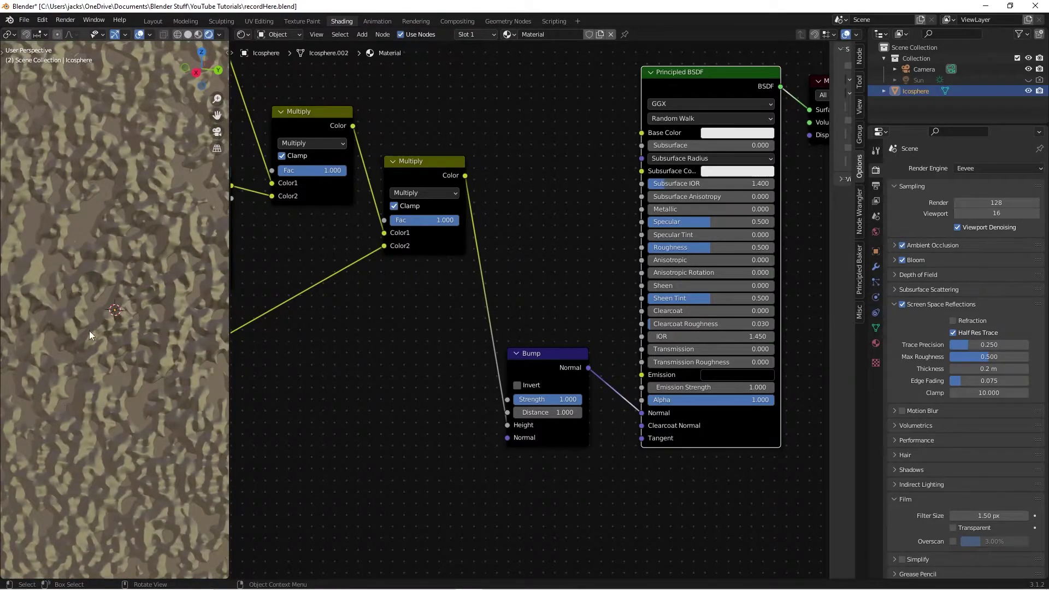
pyautogui.scroll(-6, 111, 339)
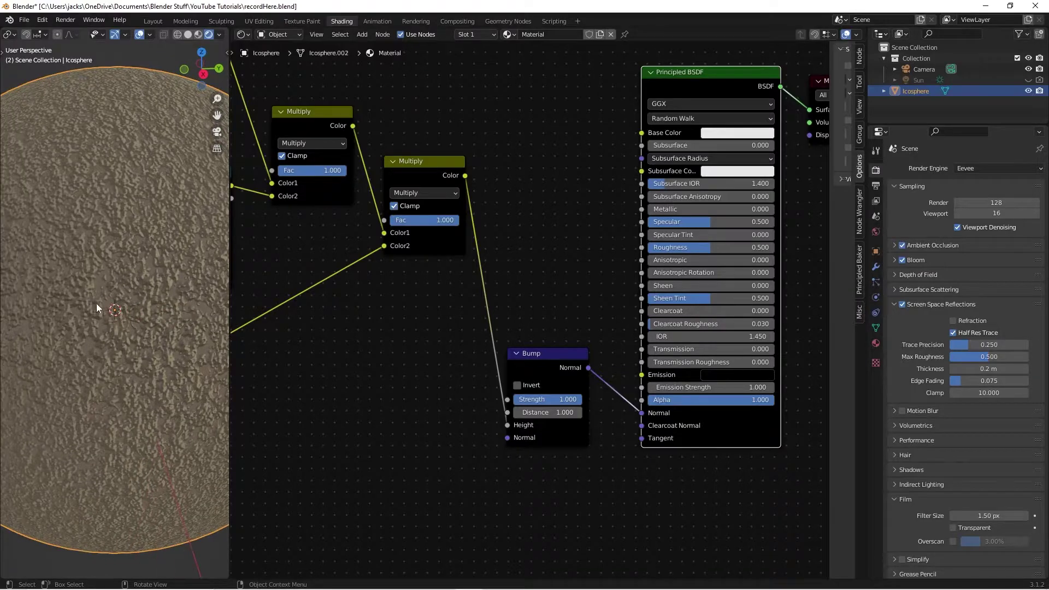
# Save the file and add a fourth Noise Texture node below the existing three
pyautogui.hotkey('ctrl', 's')
pyautogui.moveTo(396, 341); pyautogui.dragTo(523, 285, button='middle')
pyautogui.scroll(-1, 524, 285)
pyautogui.moveTo(458, 367); pyautogui.dragTo(630, 334, button='middle')
pyautogui.hotkey('shift', 'a')
pyautogui.write('noise')
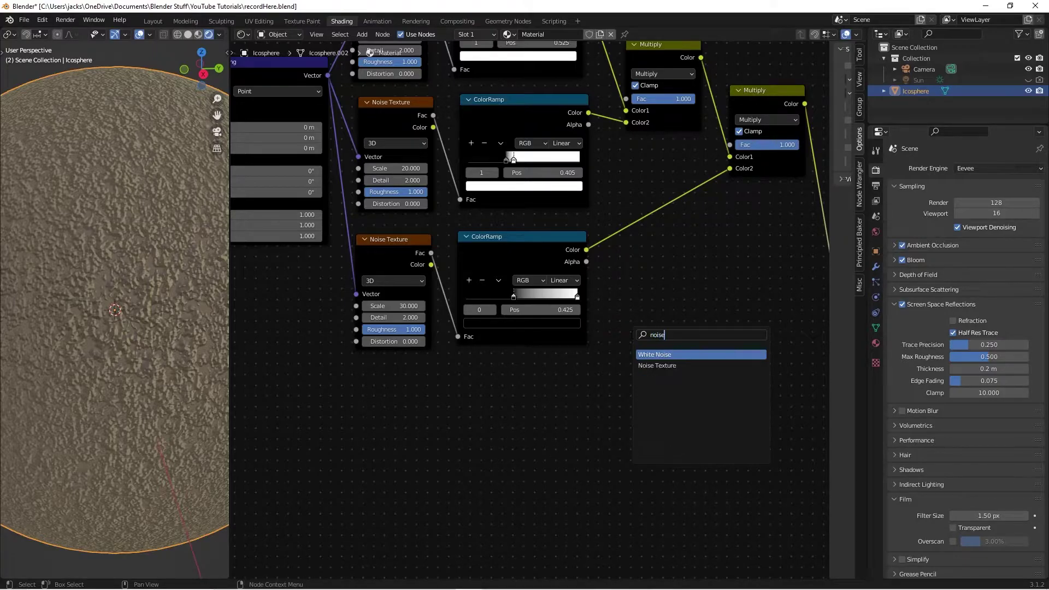
pyautogui.click(656, 365)
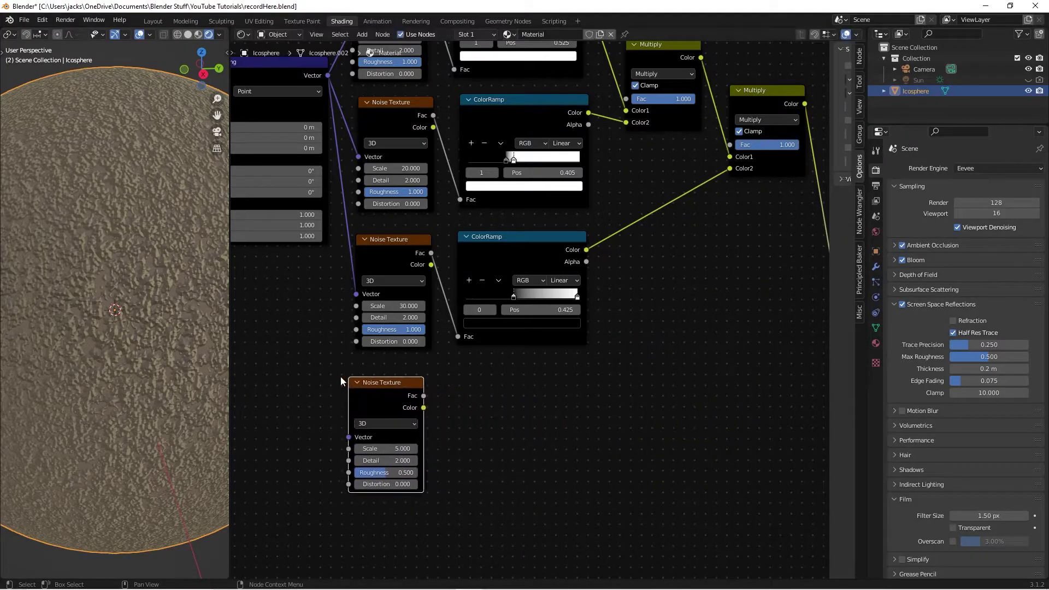
# Link the Mapping node's Vector output to the fourth Noise Texture
pyautogui.scroll(-1, 508, 349)
pyautogui.moveTo(508, 349); pyautogui.dragTo(553, 323, button='middle')
pyautogui.moveTo(382, 55); pyautogui.dragTo(449, 372)
pyautogui.moveTo(487, 340); pyautogui.dragTo(499, 348)
# Add a ColorRamp node beside the fourth Noise Texture
pyautogui.hotkey('shift', 'a')
pyautogui.click(605, 353)
pyautogui.write('coo')
pyautogui.press('BackSpace')
pyautogui.write('lor')
pyautogui.press('Return')
pyautogui.click(576, 328)
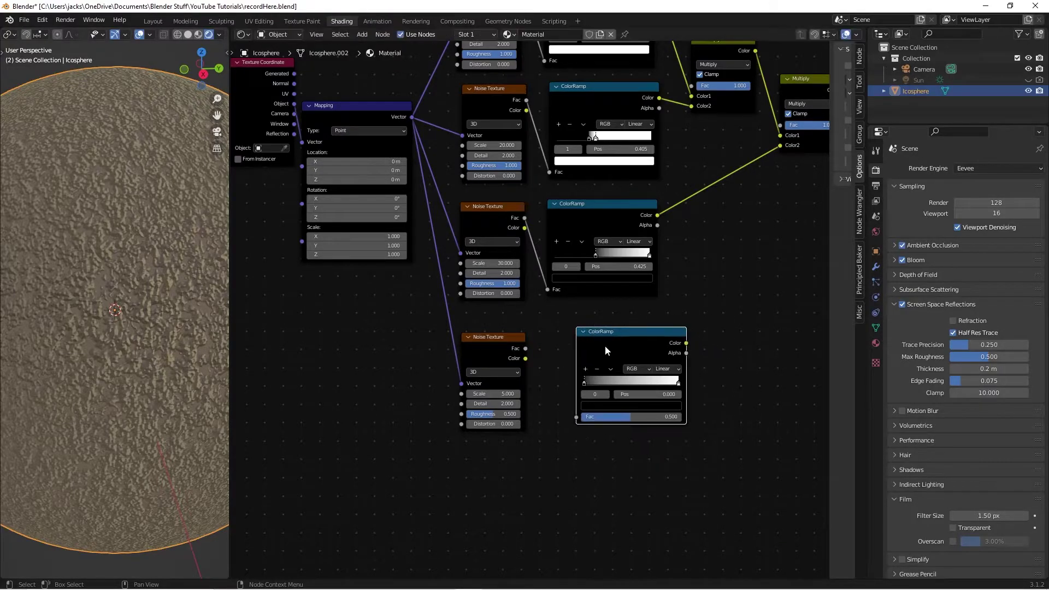
# Duplicate the new ColorRamp below itself and link the fourth Noise Texture's Fac to both ramps
pyautogui.hotkey('shift', 'd')
pyautogui.click(606, 453)
pyautogui.moveTo(497, 345); pyautogui.dragTo(495, 403)
pyautogui.moveTo(619, 448); pyautogui.dragTo(613, 448)
pyautogui.click(563, 381)
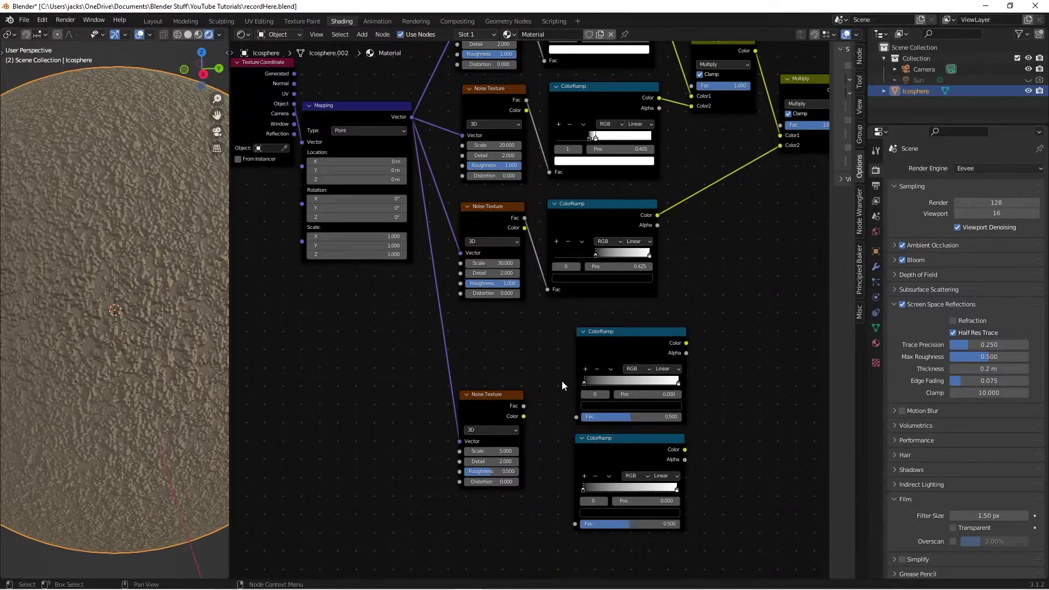
pyautogui.moveTo(562, 382); pyautogui.dragTo(521, 365, button='middle')
pyautogui.moveTo(485, 391); pyautogui.dragTo(537, 509)
# Set the fourth Noise Texture's Scale to 50, Detail to 16 and Roughness to 0.6
pyautogui.click(435, 435)
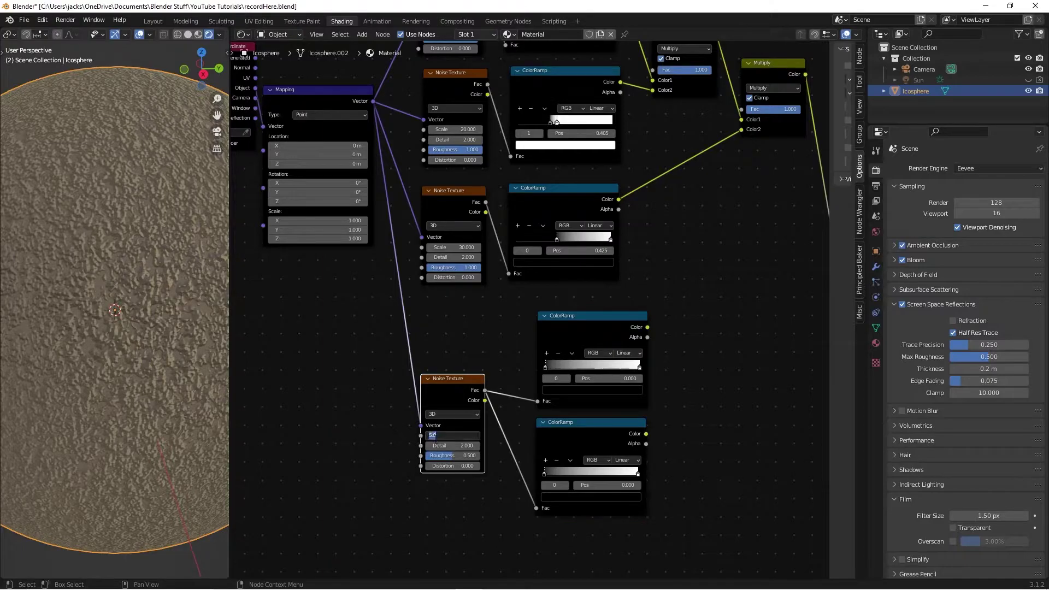
pyautogui.write('50')
pyautogui.press('Tab')
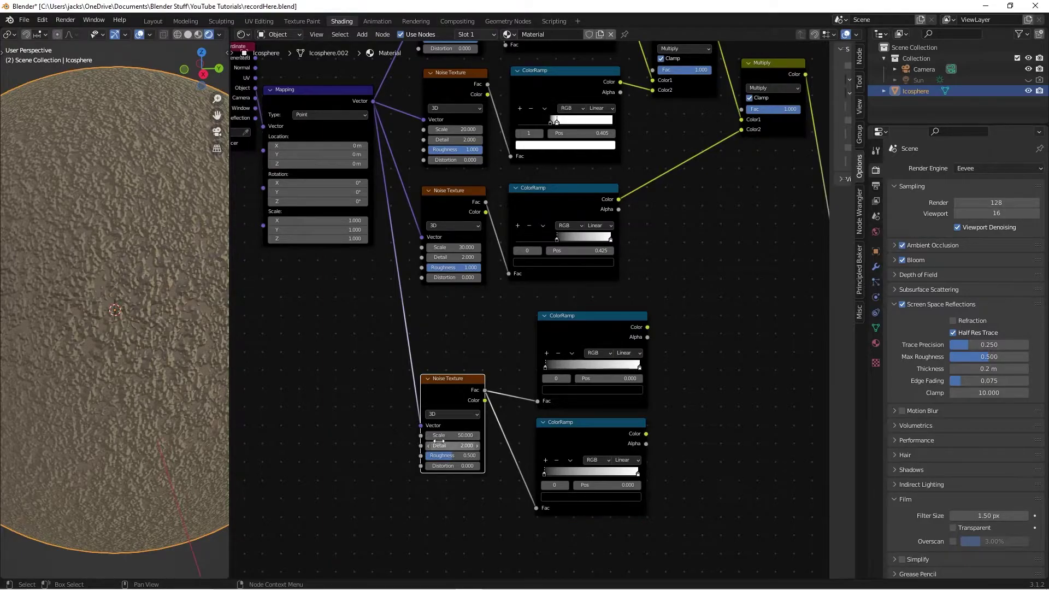
pyautogui.write('16')
pyautogui.press('Return')
pyautogui.click(451, 455)
# Set the black stop position of the lower new ColorRamp to 0.35
pyautogui.moveTo(644, 452); pyautogui.dragTo(582, 427, button='middle')
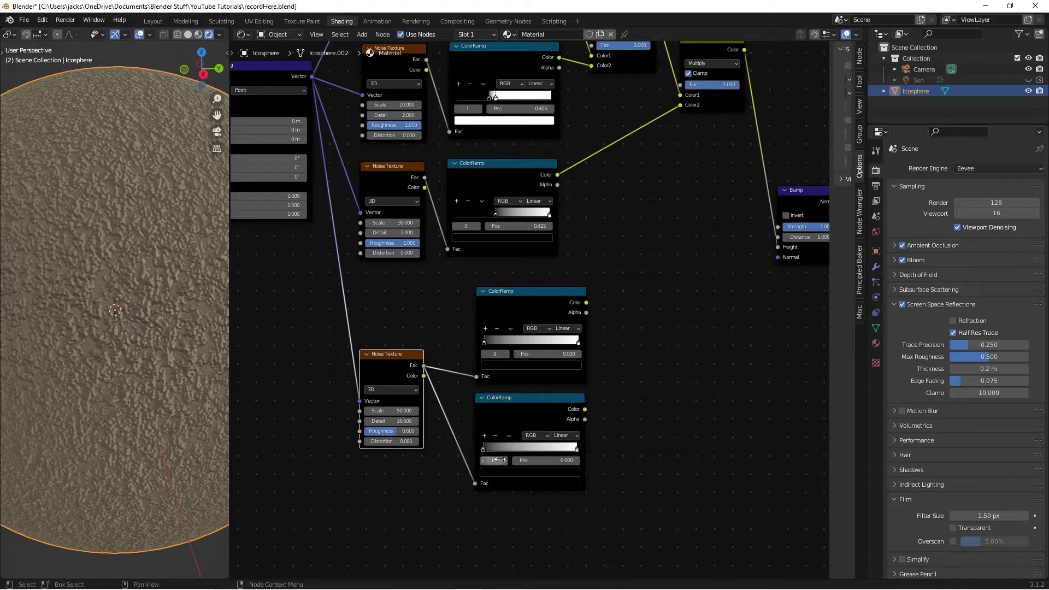
pyautogui.click(550, 459)
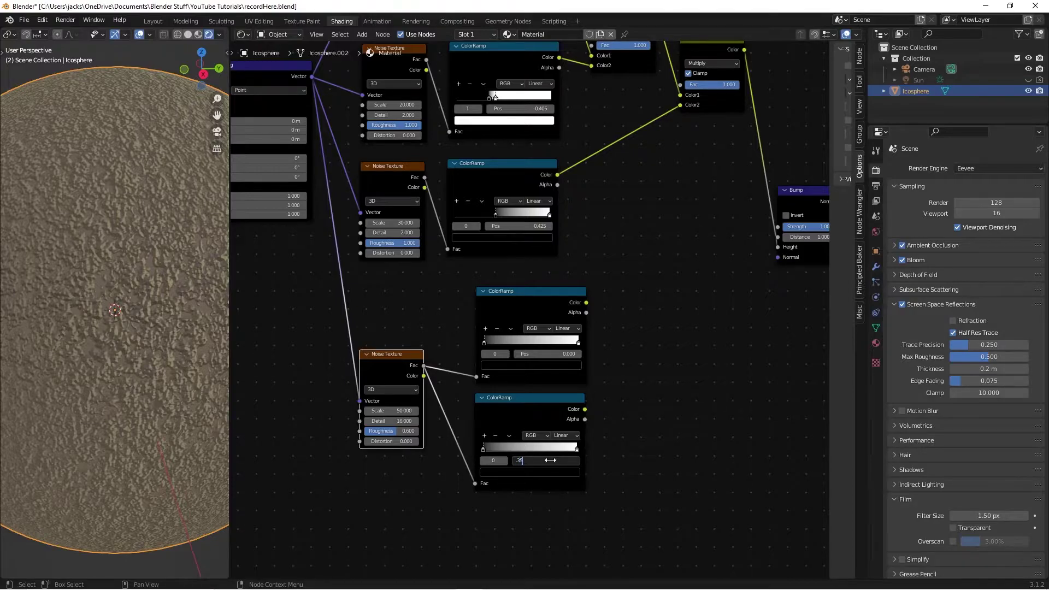
pyautogui.press('Return')
# Preview the lower new ColorRamp on the sphere from several angles and then the upper one
pyautogui.keyDown('ctrl'); pyautogui.keyDown('shift'); pyautogui.click(500, 405); pyautogui.keyUp('shift'); pyautogui.keyUp('ctrl')
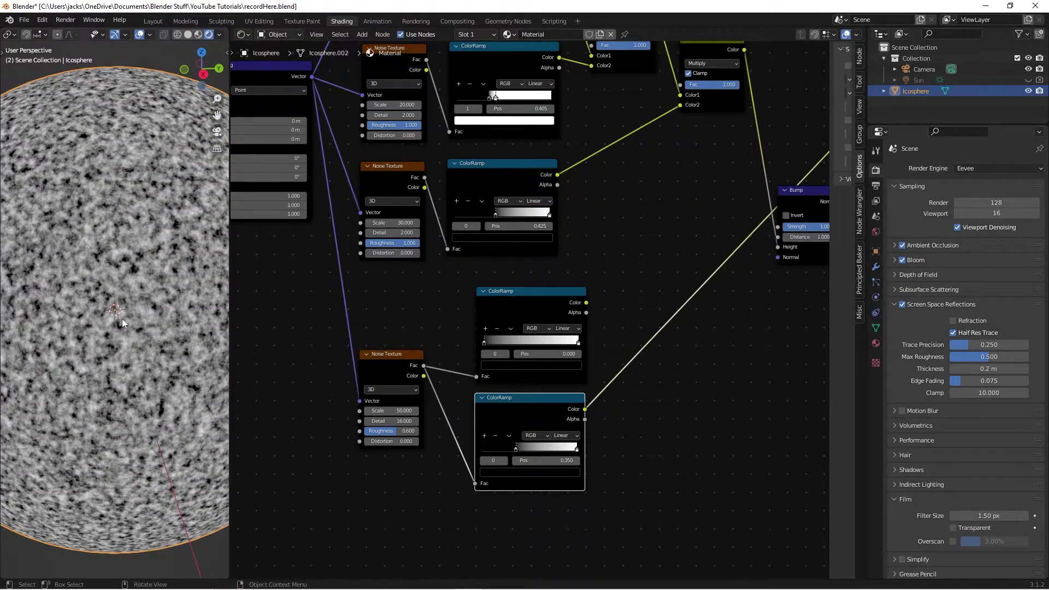
pyautogui.moveTo(132, 322); pyautogui.dragTo(138, 352, button='middle')
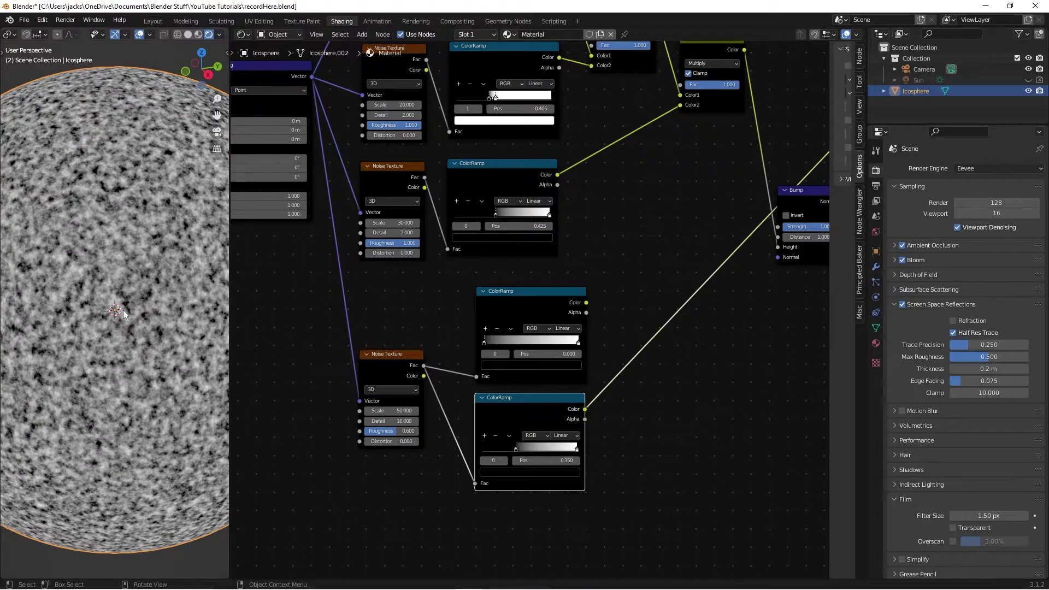
pyautogui.moveTo(171, 268); pyautogui.dragTo(147, 277, button='middle')
pyautogui.scroll(-3, 145, 278)
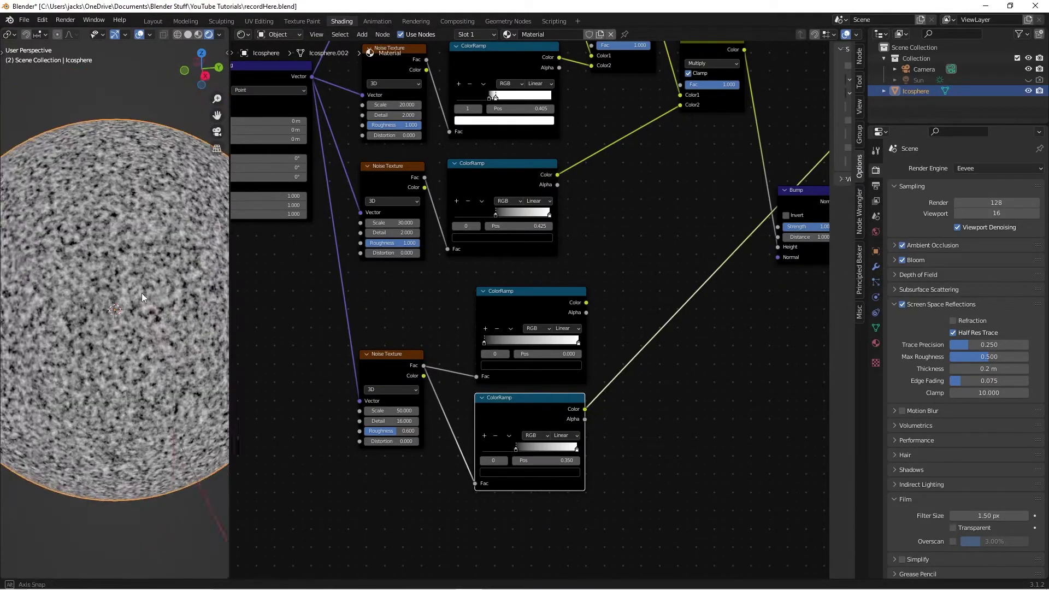
pyautogui.keyDown('ctrl'); pyautogui.keyDown('shift'); pyautogui.click(524, 312); pyautogui.keyUp('shift'); pyautogui.keyUp('ctrl')
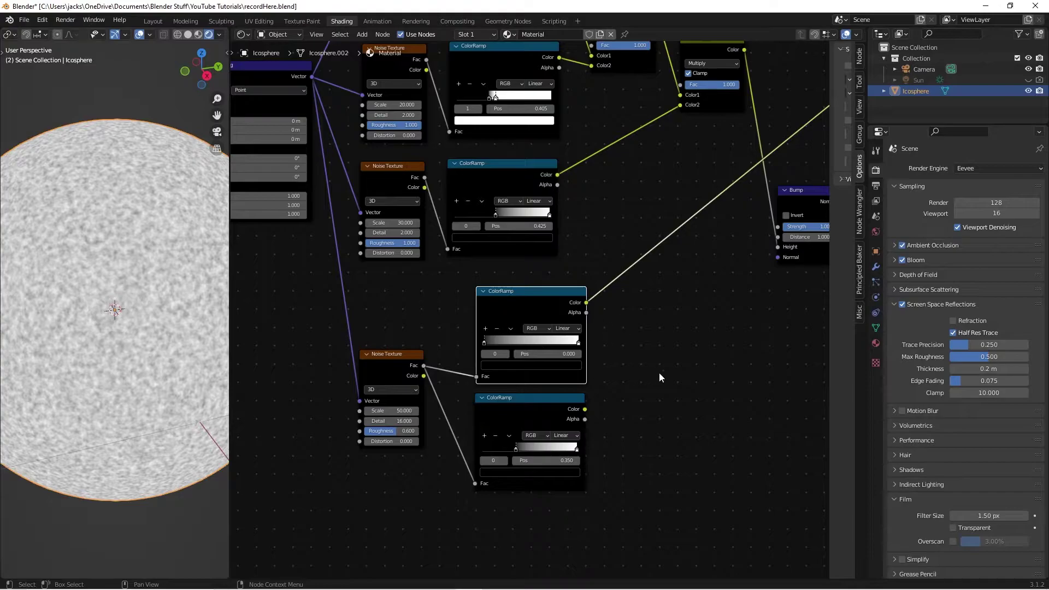
# Darken the upper new ColorRamp's white stop to a color value of 0.1
pyautogui.scroll(3, 600, 355)
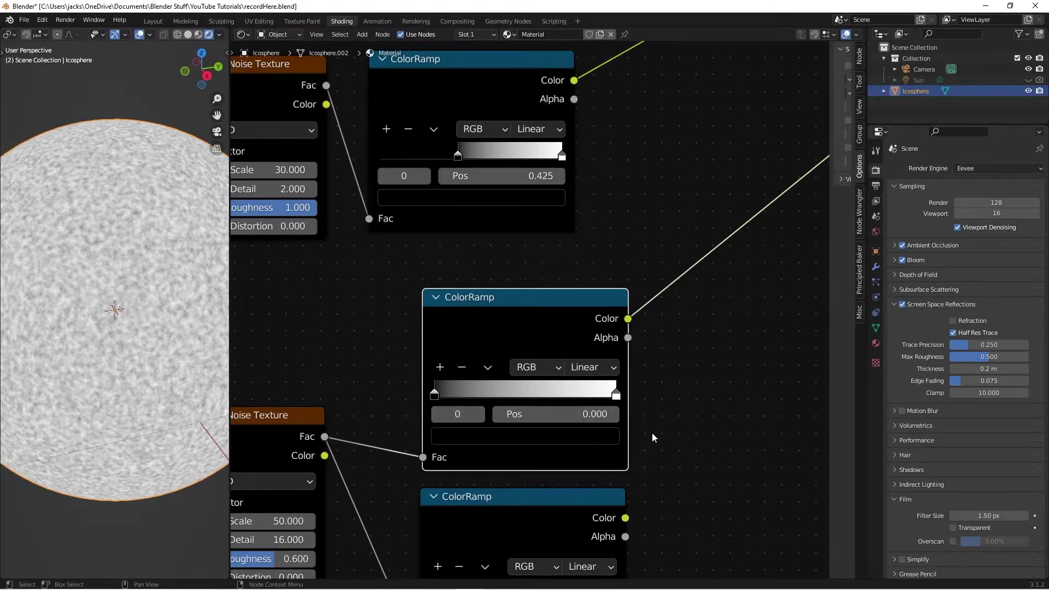
pyautogui.click(616, 392)
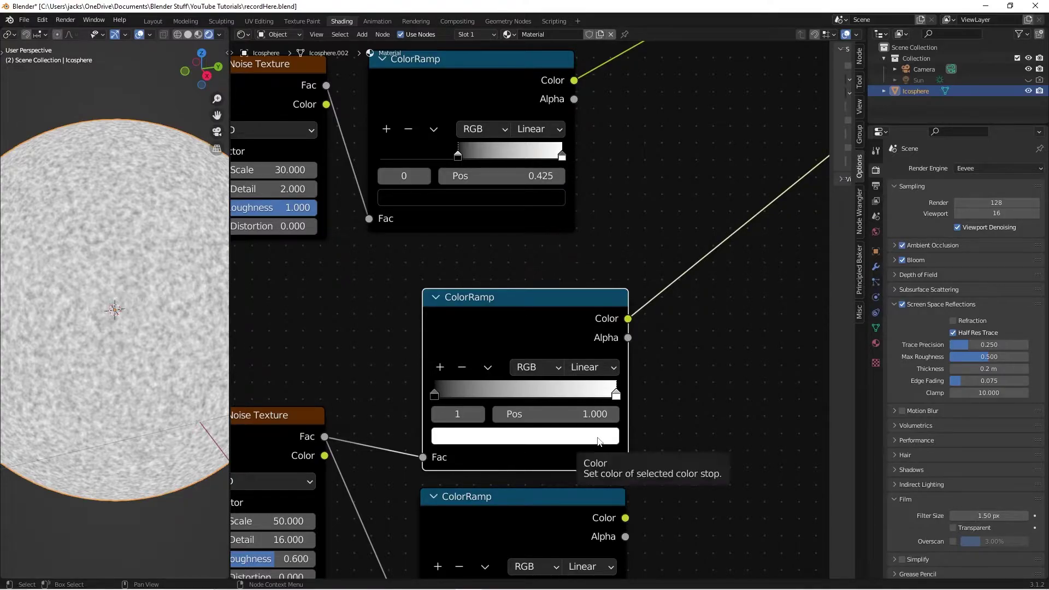
pyautogui.click(599, 437)
pyautogui.click(527, 403)
pyautogui.write('.1')
pyautogui.press('Return')
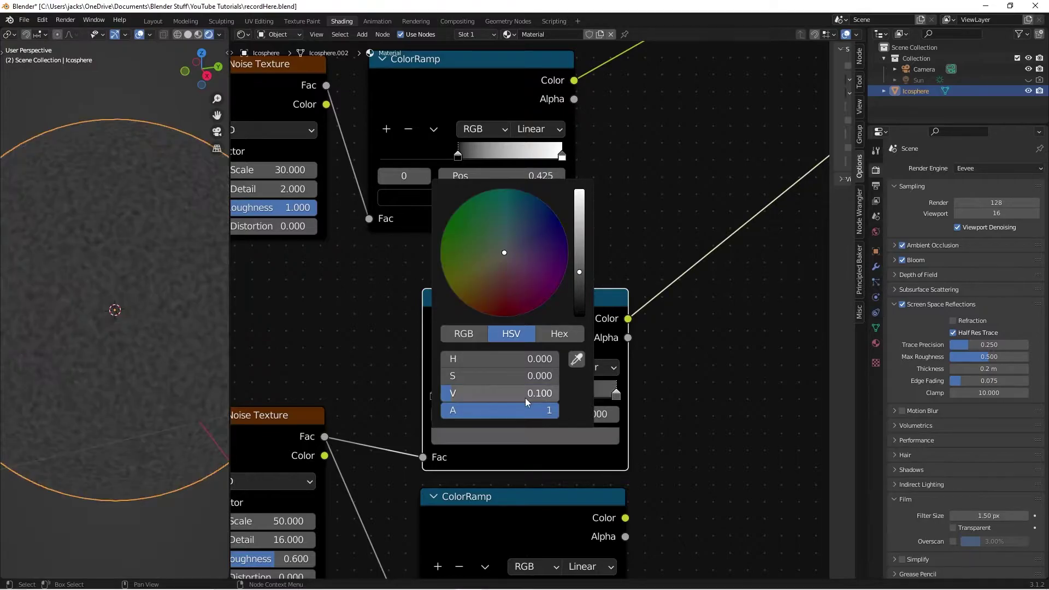
# Add a MixRGB node and connect the upper new ColorRamp's Color to Color1 and the lower one's to Color2
pyautogui.scroll(-1, 666, 376)
pyautogui.moveTo(666, 376); pyautogui.dragTo(636, 295, button='middle')
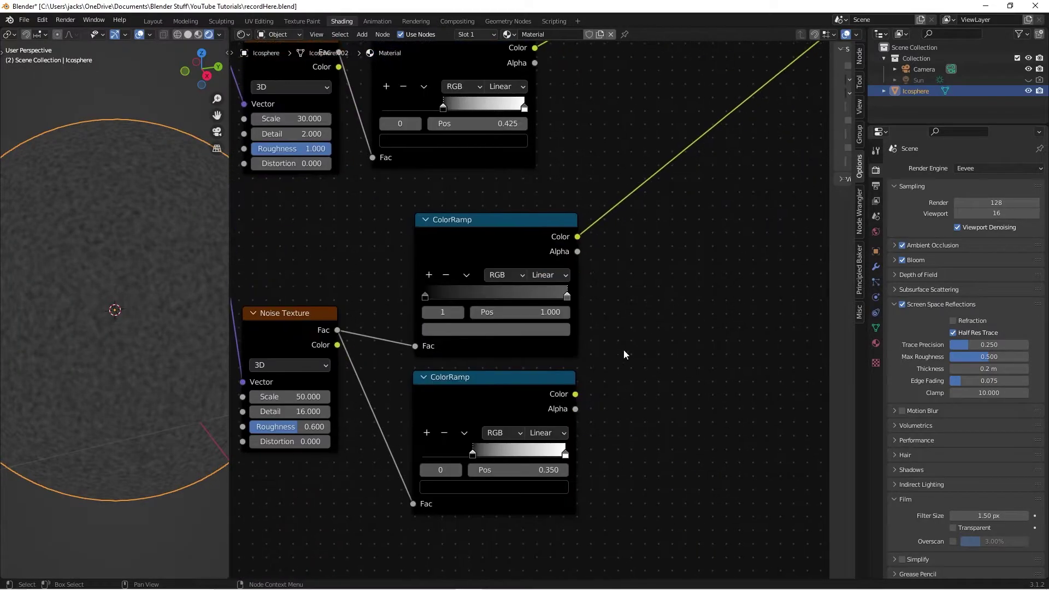
pyautogui.hotkey('shift', 'a')
pyautogui.click(662, 311)
pyautogui.write('mix')
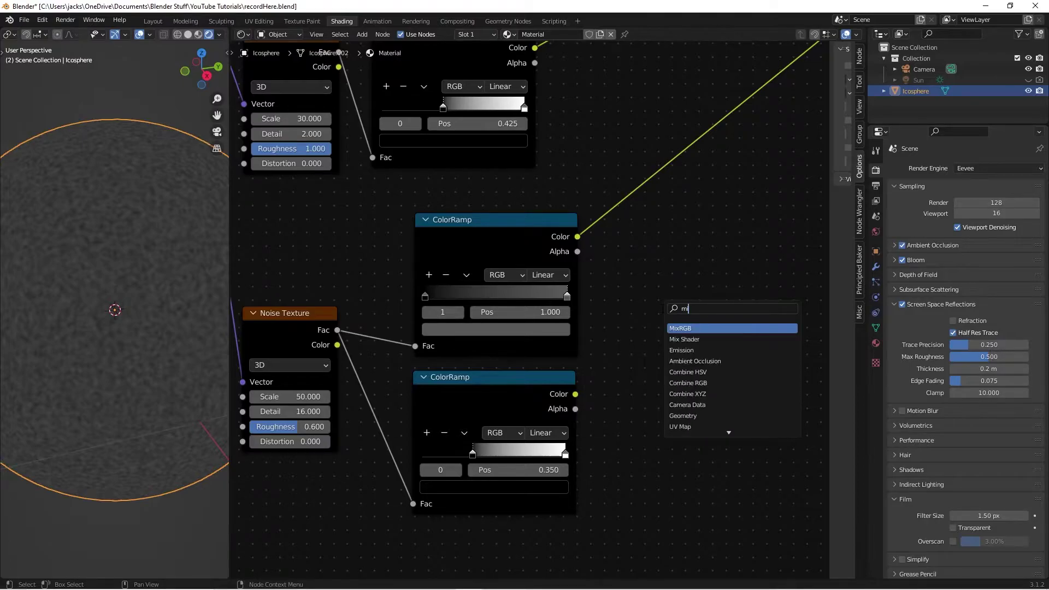
pyautogui.press('Return')
pyautogui.click(694, 300)
pyautogui.moveTo(697, 255); pyautogui.dragTo(637, 229, button='middle')
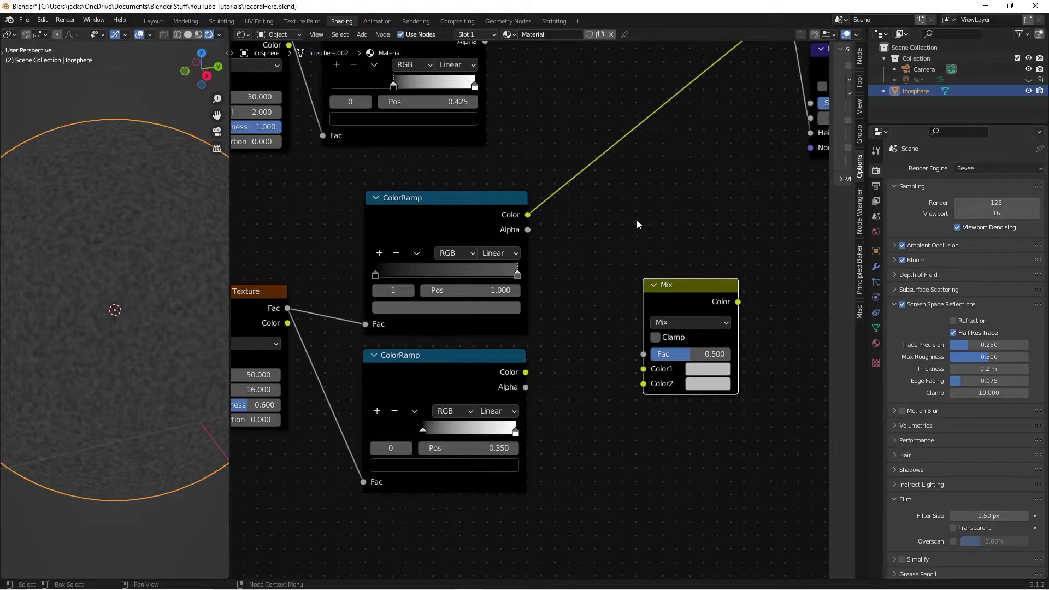
pyautogui.moveTo(527, 215); pyautogui.dragTo(643, 370)
pyautogui.moveTo(526, 373); pyautogui.dragTo(644, 383)
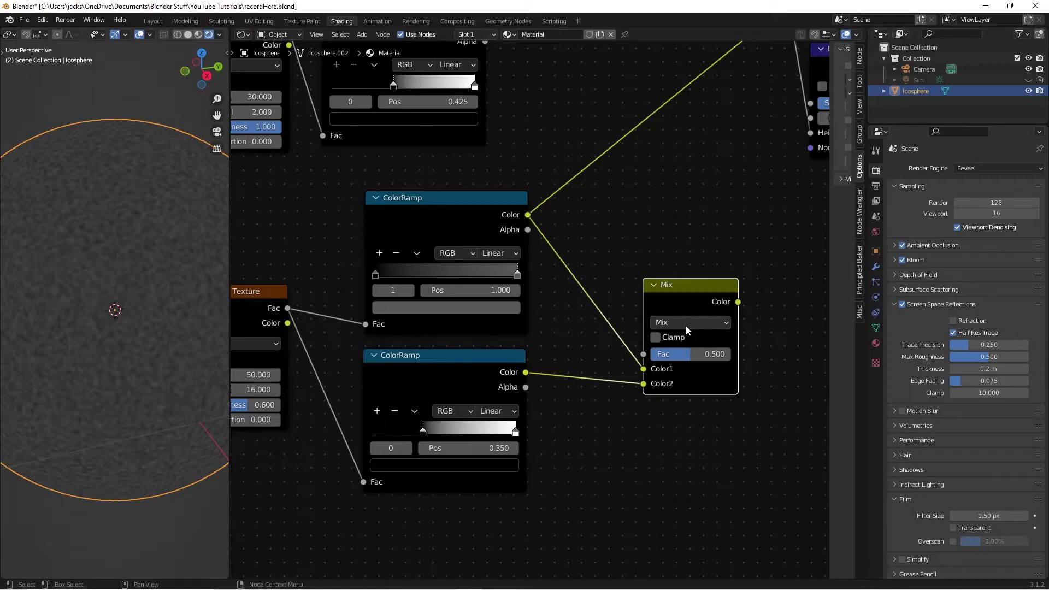
# Enable Clamp on the Mix node and connect the last Multiply node's Color to its Fac
pyautogui.moveTo(735, 211); pyautogui.dragTo(648, 261, button='middle')
pyautogui.scroll(-2, 654, 215)
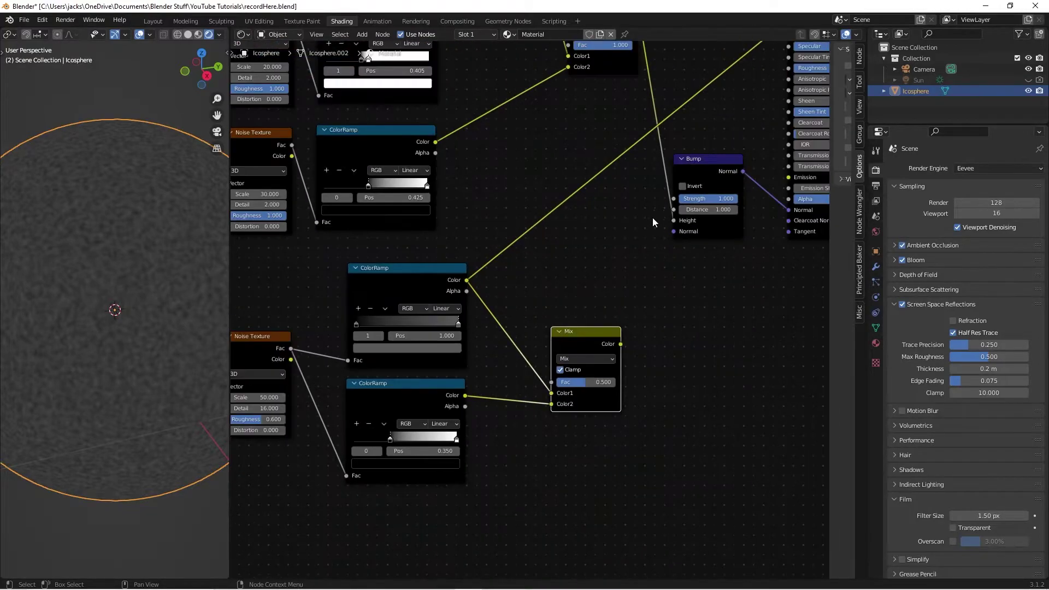
pyautogui.moveTo(525, 412); pyautogui.dragTo(578, 400)
pyautogui.moveTo(581, 100); pyautogui.dragTo(558, 432)
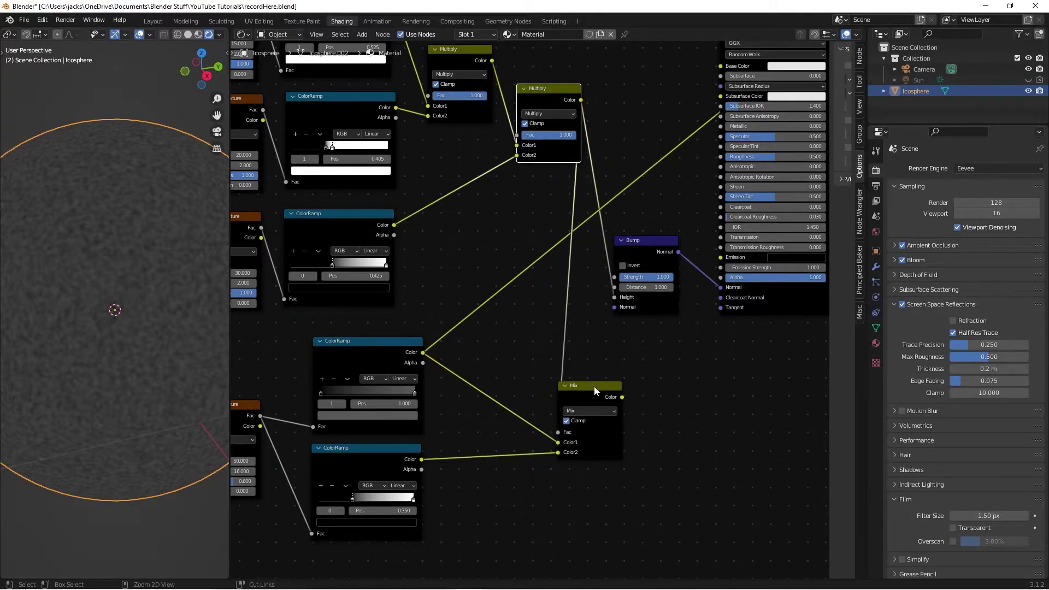
# Preview the Mix node's output on the sphere and inspect it up close
pyautogui.keyDown('ctrl'); pyautogui.keyDown('shift'); pyautogui.click(595, 385); pyautogui.keyUp('shift'); pyautogui.keyUp('ctrl')
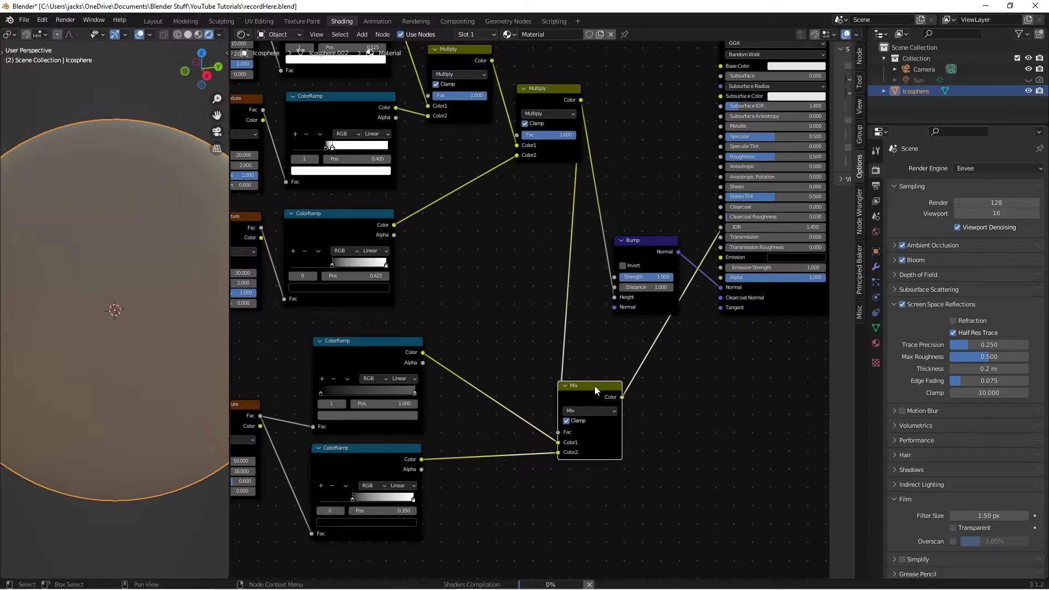
pyautogui.scroll(5, 178, 342)
pyautogui.moveTo(96, 350)
pyautogui.mouseDown(button='middle')
pyautogui.moveTo(122, 349)
pyautogui.moveTo(106, 346)
pyautogui.mouseUp(button='middle')
pyautogui.scroll(-3, 107, 346)
# Move the Mix node aside, add a Bump node after it and connect the Mix Color to the Bump's Height
pyautogui.moveTo(573, 389); pyautogui.dragTo(476, 384)
pyautogui.hotkey('shift', 'a')
pyautogui.click(504, 354)
pyautogui.write('bump')
pyautogui.press('Return')
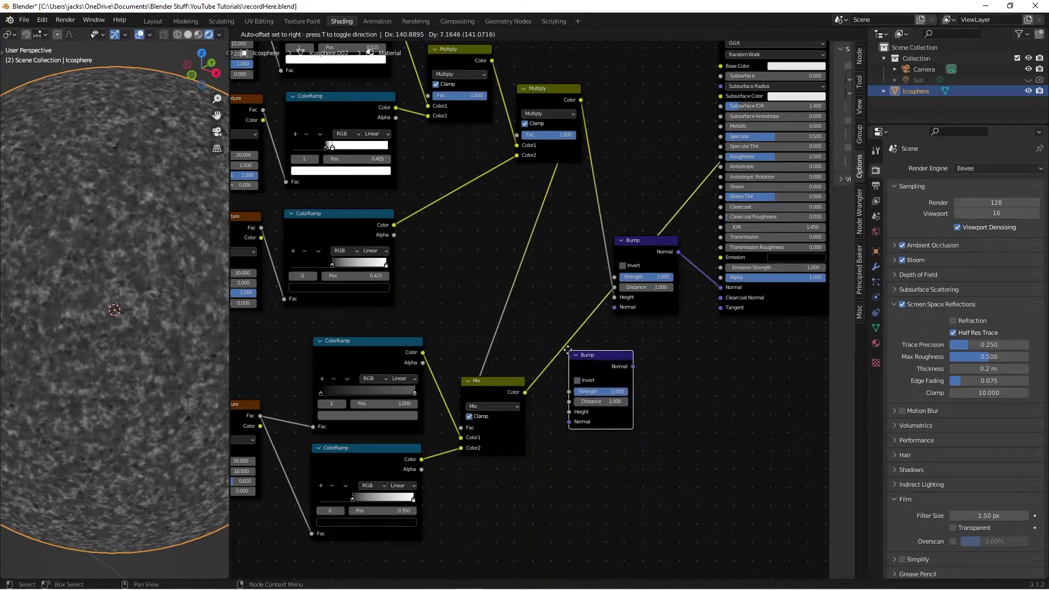
pyautogui.click(569, 354)
pyautogui.moveTo(525, 393); pyautogui.dragTo(571, 413)
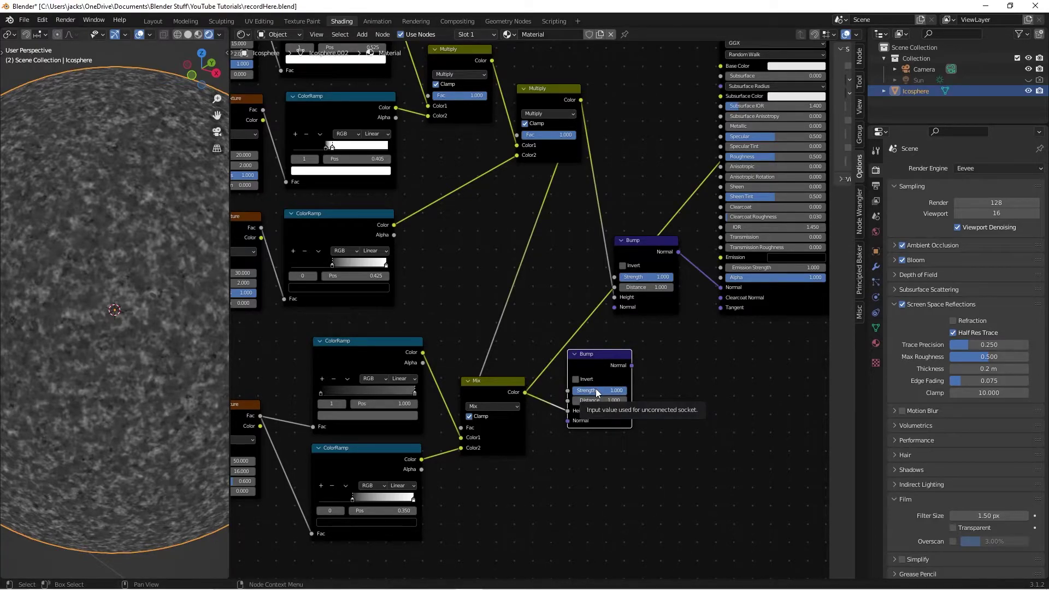
# Set the new Bump's Strength to 0.6 and connect its Normal output to the existing Bump's Normal input
pyautogui.click(597, 391)
pyautogui.write('0.6')
pyautogui.press('Return')
pyautogui.moveTo(602, 360); pyautogui.dragTo(579, 353)
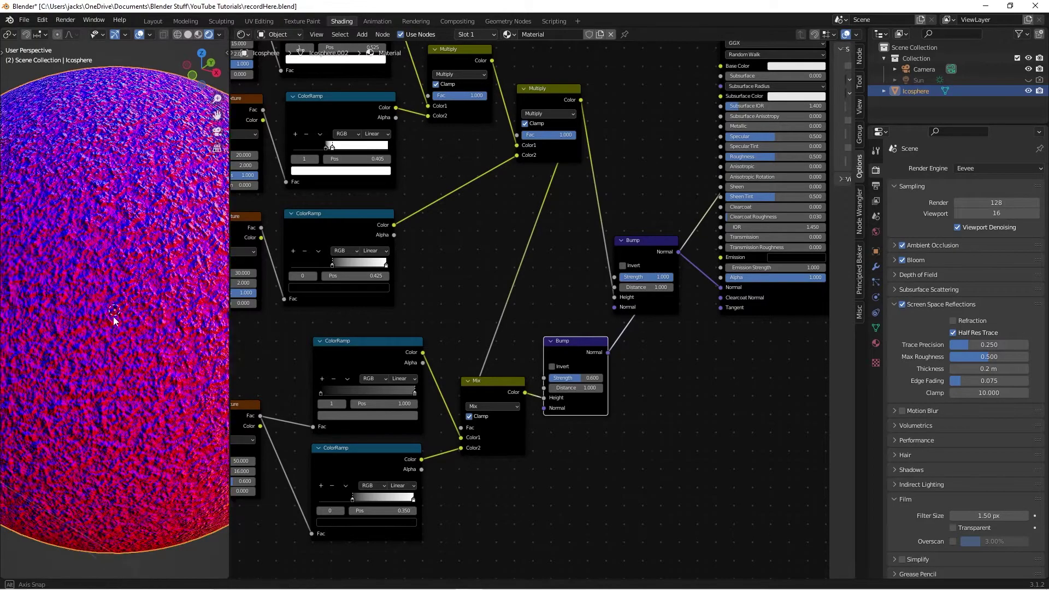
pyautogui.moveTo(109, 306); pyautogui.dragTo(117, 327, button='middle')
pyautogui.scroll(5, 115, 312)
pyautogui.moveTo(566, 350); pyautogui.dragTo(615, 308)
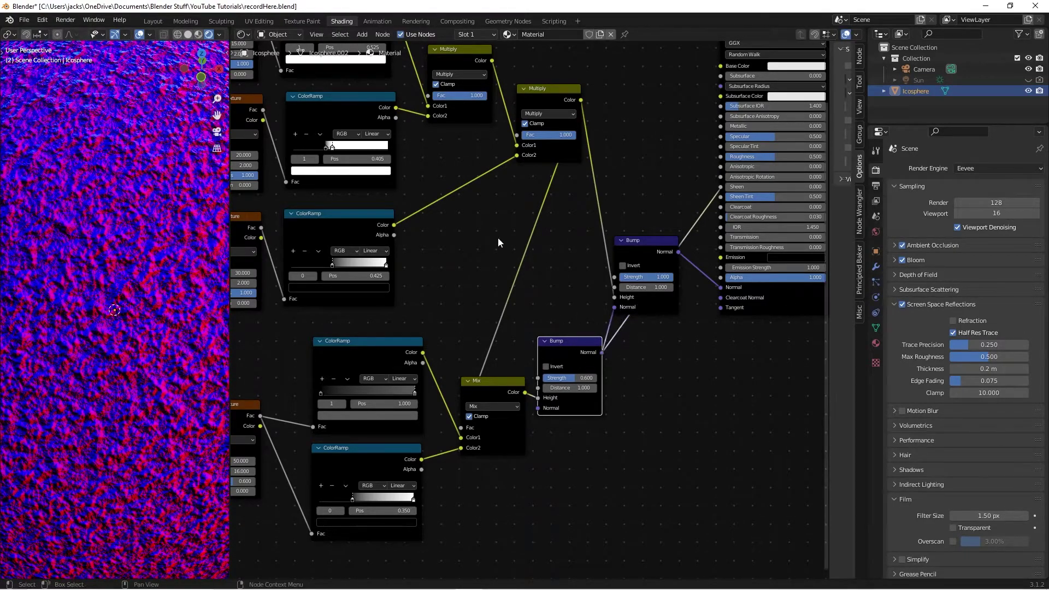
# Reconnect the Principled BSDF to the material output, inspect the sphere from several angles and save the file
pyautogui.scroll(-3, 607, 149)
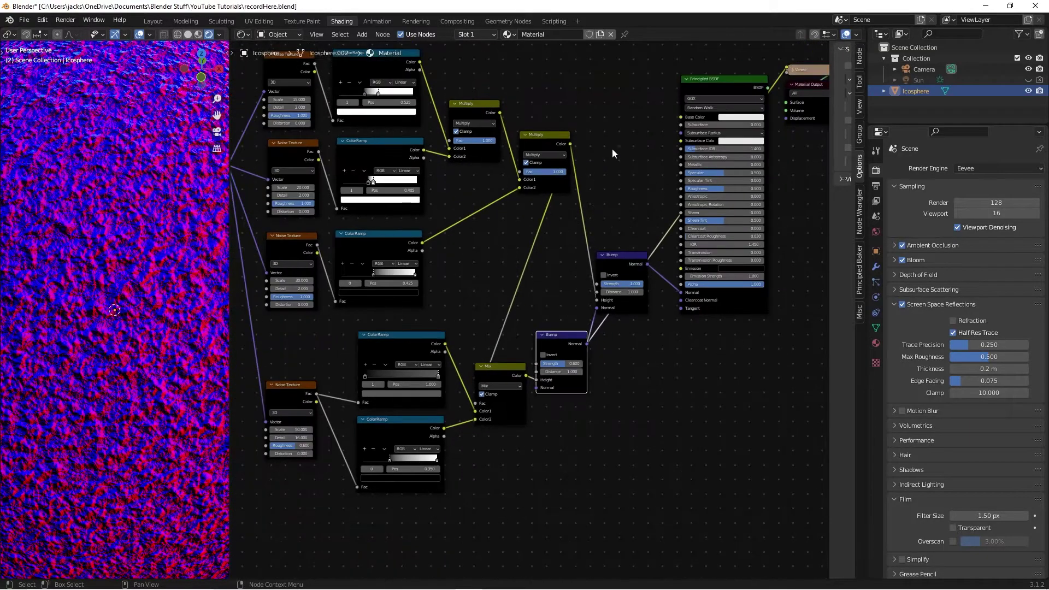
pyautogui.keyDown('ctrl'); pyautogui.keyDown('shift'); pyautogui.click(665, 162); pyautogui.keyUp('shift'); pyautogui.keyUp('ctrl')
pyautogui.keyDown('ctrl'); pyautogui.keyDown('shift'); pyautogui.click(674, 138); pyautogui.keyUp('shift'); pyautogui.keyUp('ctrl')
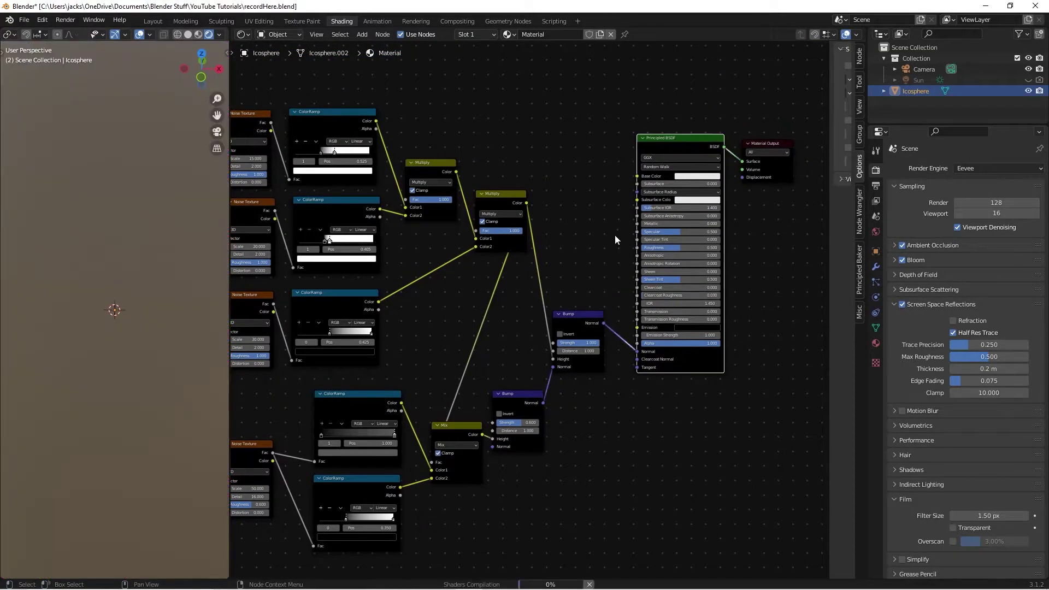
pyautogui.moveTo(100, 346)
pyautogui.mouseDown(button='middle')
pyautogui.moveTo(145, 343)
pyautogui.moveTo(98, 334)
pyautogui.mouseUp(button='middle')
pyautogui.scroll(3, 104, 334)
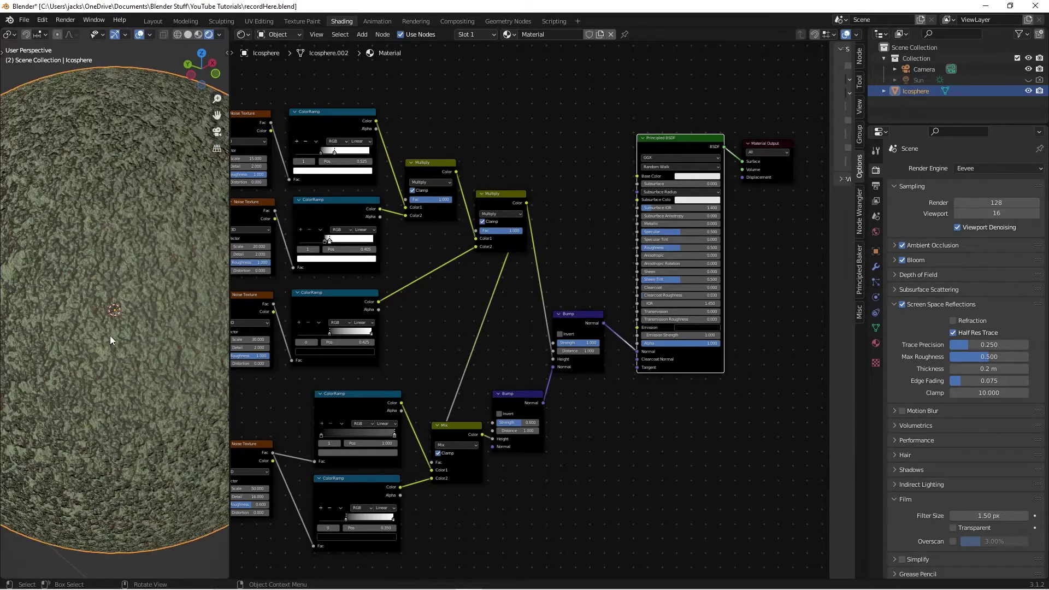
pyautogui.moveTo(87, 336)
pyautogui.mouseDown(button='middle')
pyautogui.moveTo(182, 355)
pyautogui.moveTo(135, 350)
pyautogui.mouseUp(button='middle')
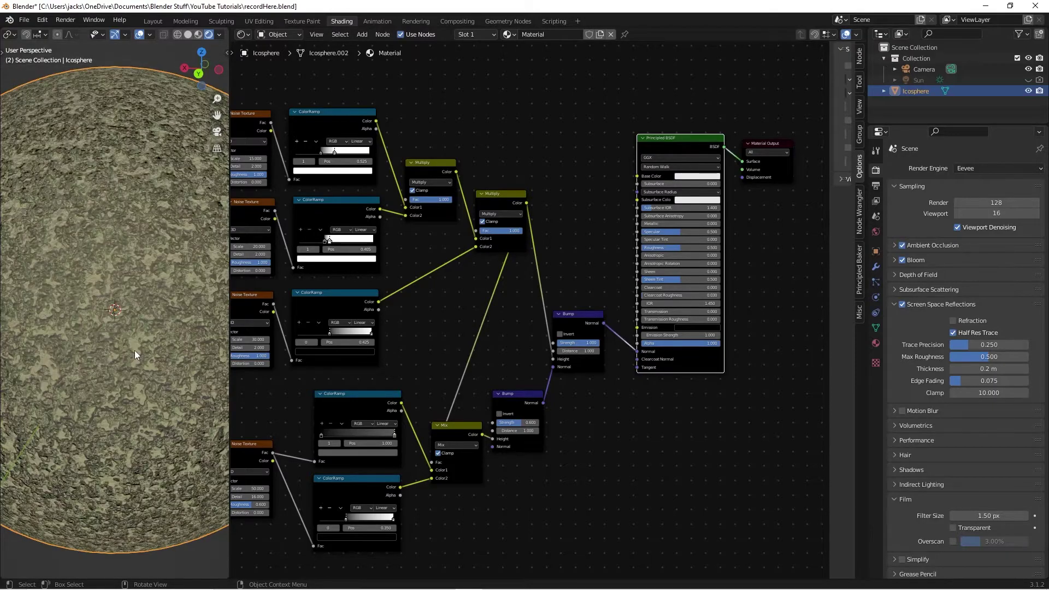
pyautogui.hotkey('ctrl', 's')
# Duplicate the fourth Noise Texture and its upper ColorRamp with the vector link kept, and place the copies above the other nodes
pyautogui.moveTo(559, 125); pyautogui.dragTo(624, 284, button='middle')
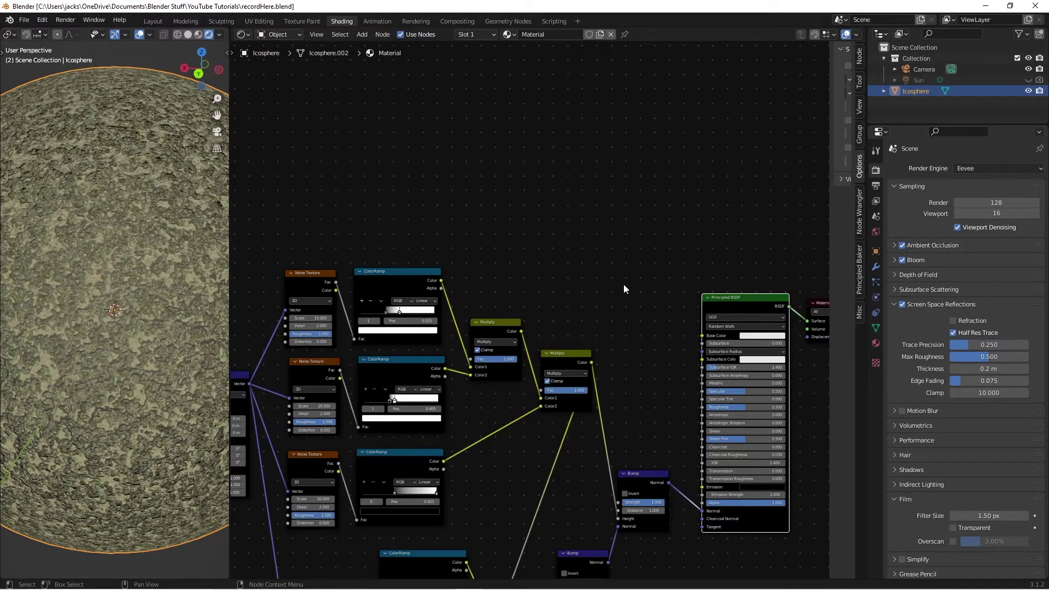
pyautogui.scroll(-1, 624, 284)
pyautogui.moveTo(535, 403); pyautogui.dragTo(604, 238, button='middle')
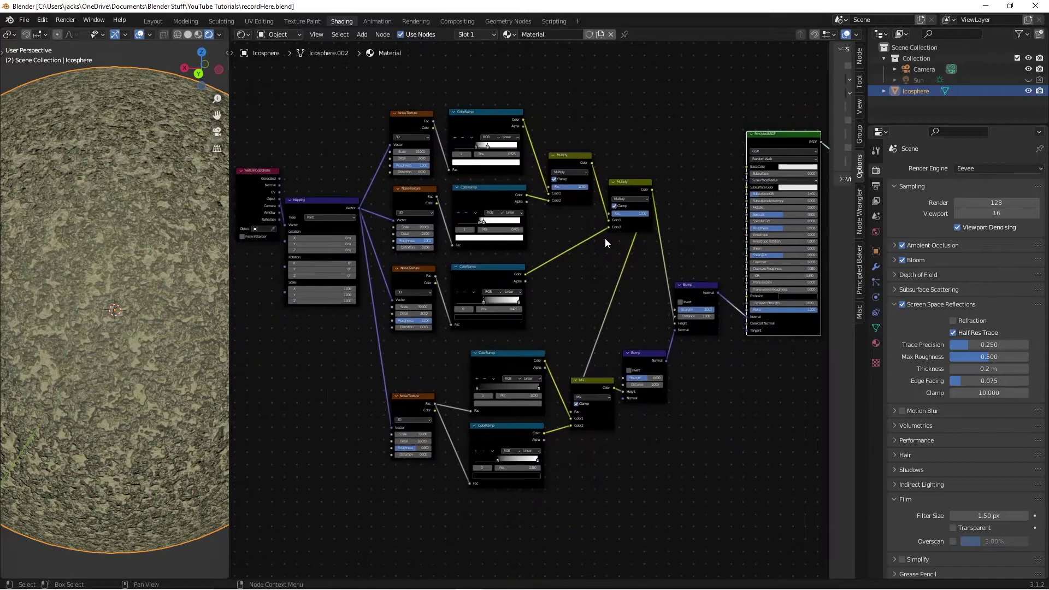
pyautogui.click(412, 401)
pyautogui.keyDown('shift'); pyautogui.click(490, 361); pyautogui.keyUp('shift')
pyautogui.moveTo(562, 328); pyautogui.dragTo(554, 408, button='middle')
pyautogui.press('g')
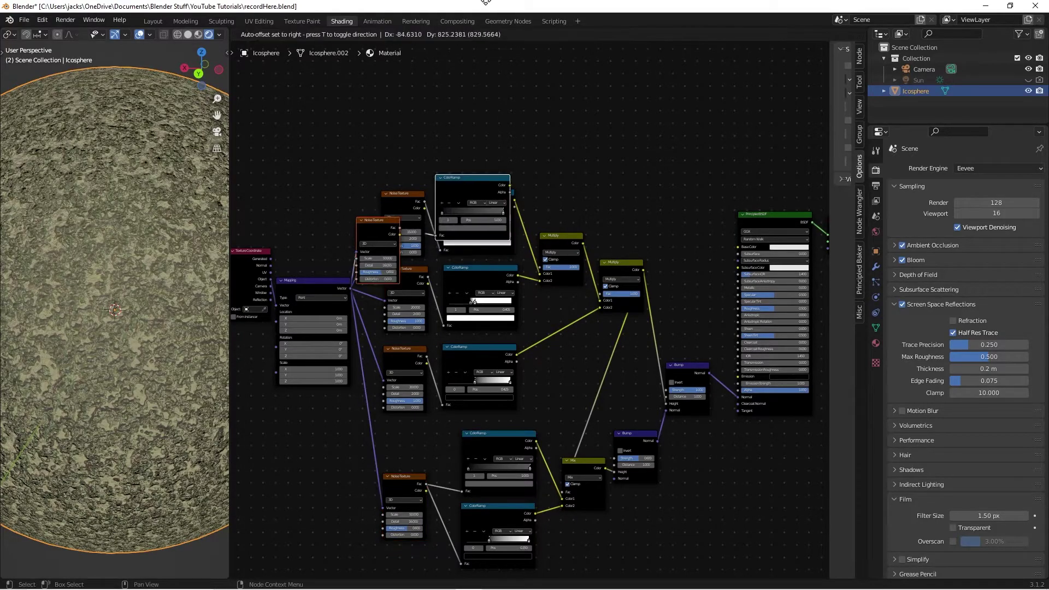
pyautogui.click(520, 100)
pyautogui.click(578, 313)
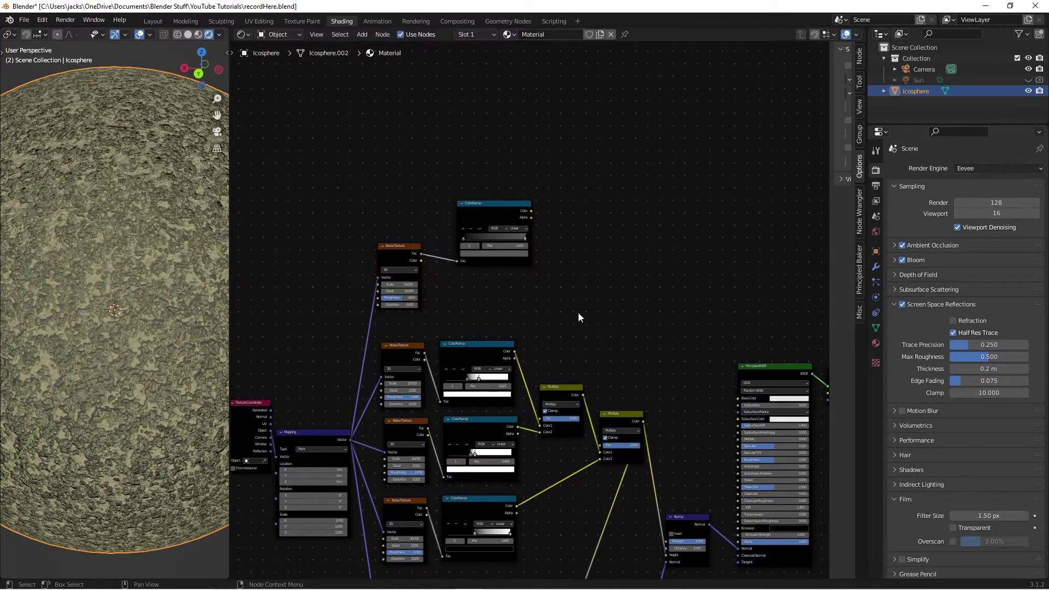
# Preview the duplicated ColorRamp on the sphere and move its Noise Texture closer to it
pyautogui.scroll(3, 585, 254)
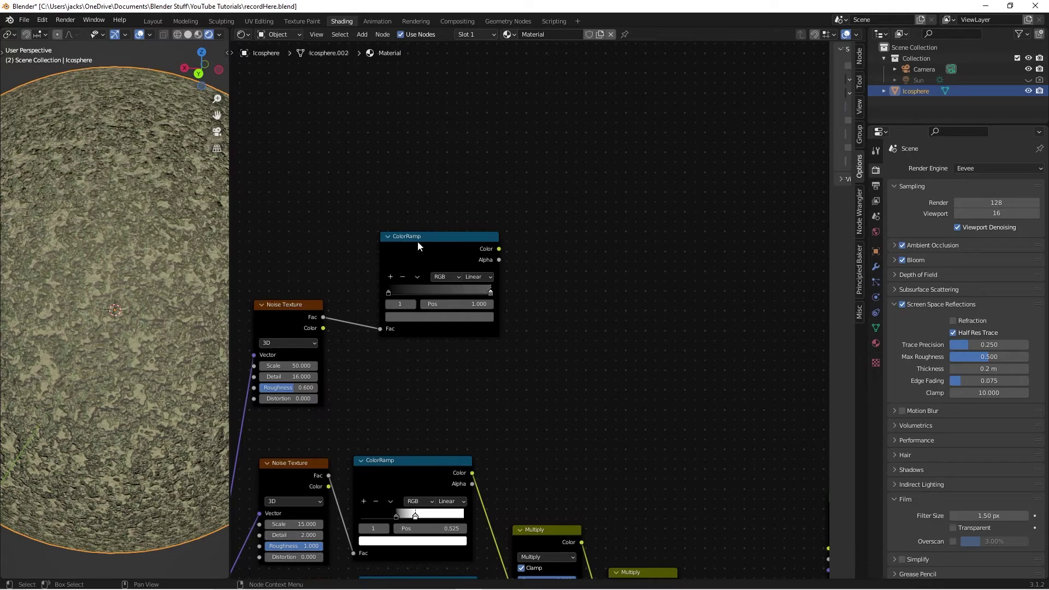
pyautogui.keyDown('ctrl'); pyautogui.keyDown('shift'); pyautogui.click(416, 240); pyautogui.keyUp('shift'); pyautogui.keyUp('ctrl')
pyautogui.moveTo(401, 366); pyautogui.dragTo(325, 331, button='middle')
pyautogui.moveTo(326, 332); pyautogui.dragTo(355, 310)
pyautogui.scroll(3, 494, 409)
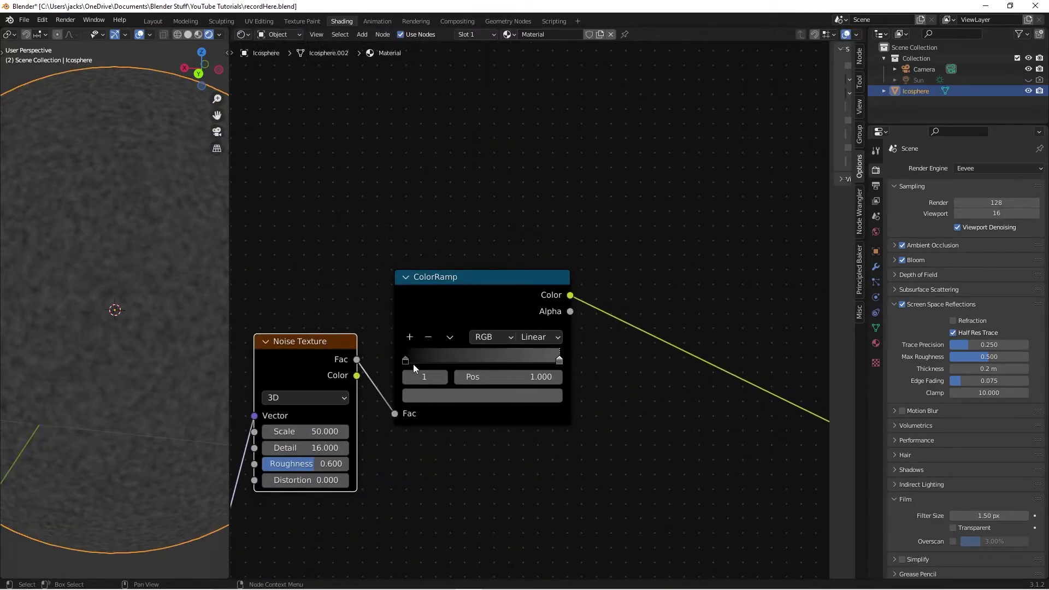
# Set the duplicated ColorRamp's black stop color to Hue 0.63, Saturation 0.05 and Value 0.025
pyautogui.click(405, 360)
pyautogui.click(436, 399)
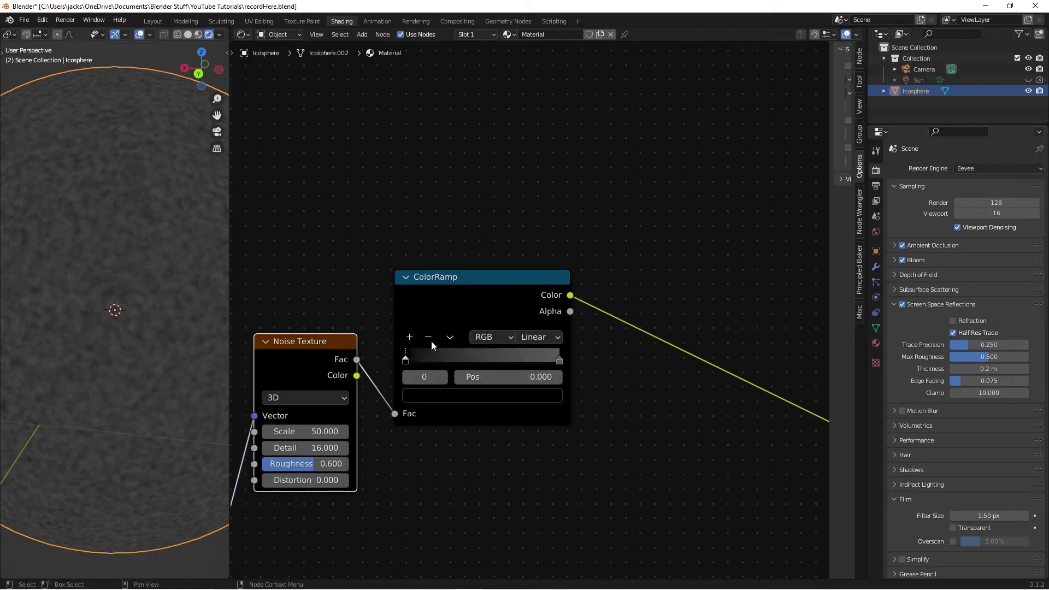
pyautogui.click(460, 396)
pyautogui.click(470, 359)
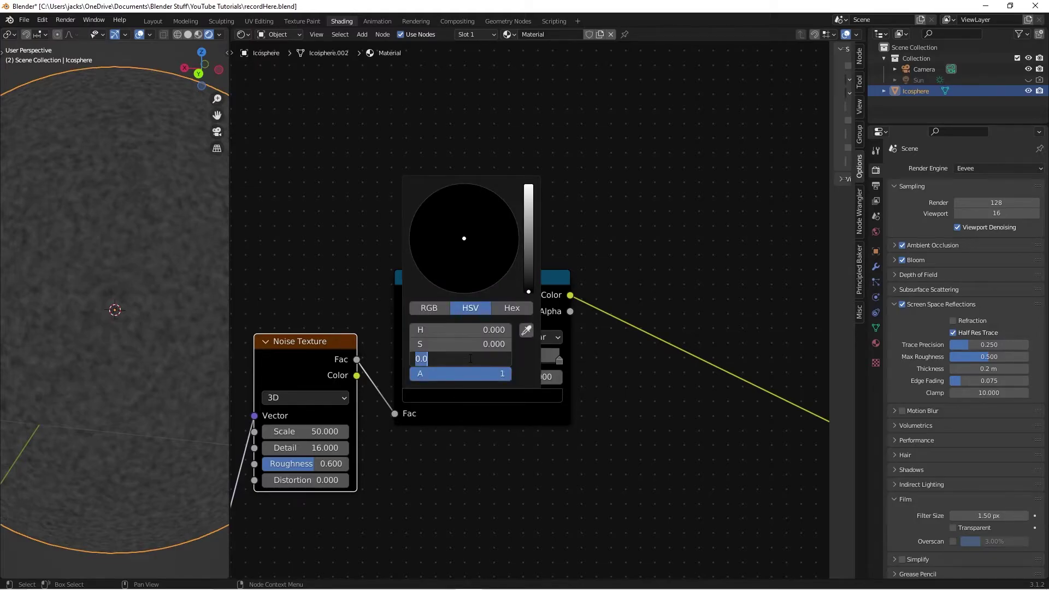
pyautogui.write('.025')
pyautogui.press('Return')
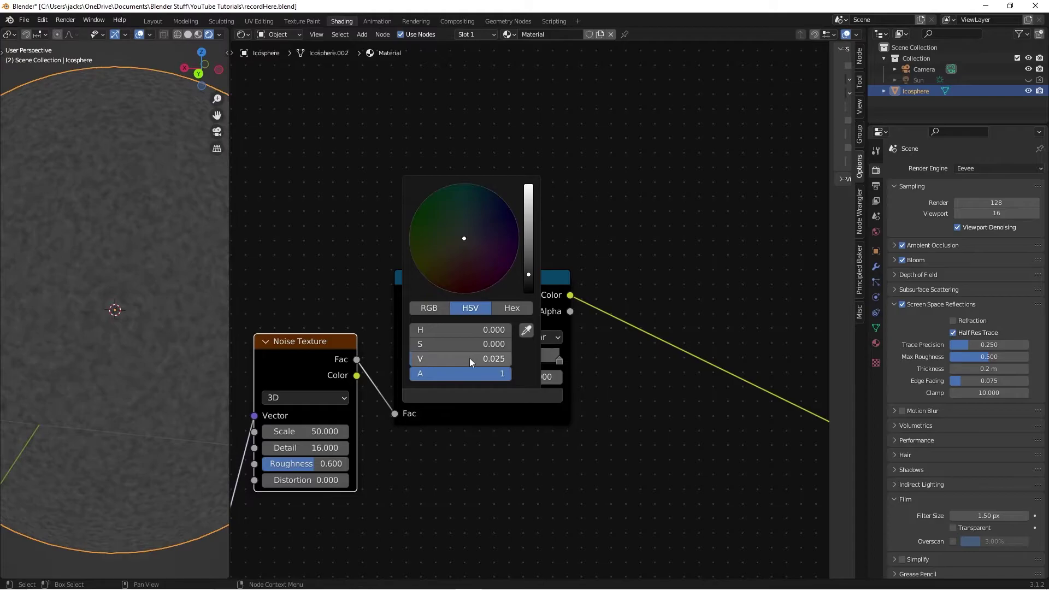
pyautogui.click(437, 344)
pyautogui.write('.1')
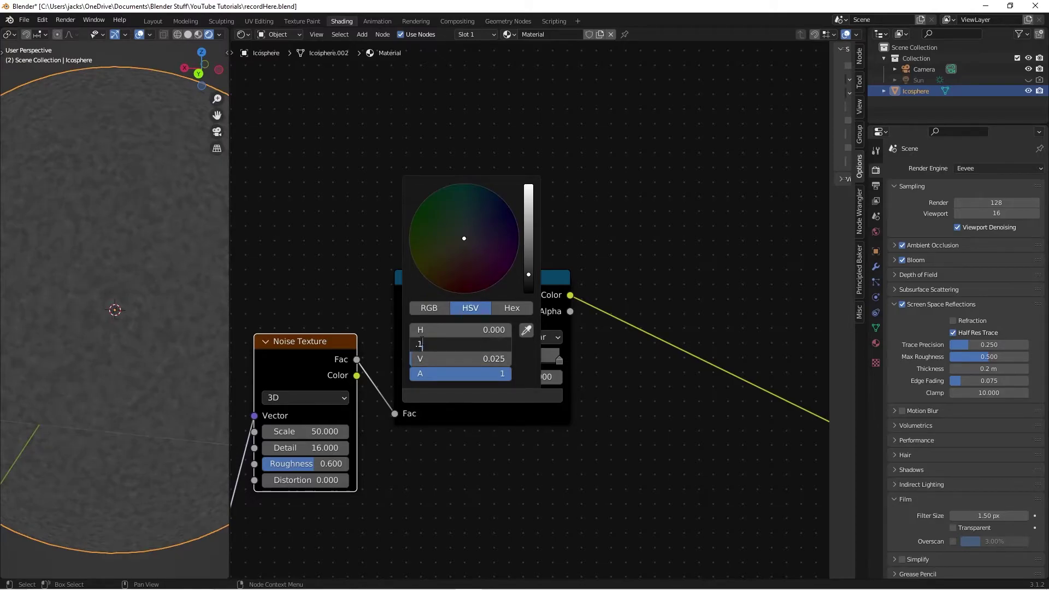
pyautogui.press('BackSpace')
pyautogui.write('05')
pyautogui.press('Return')
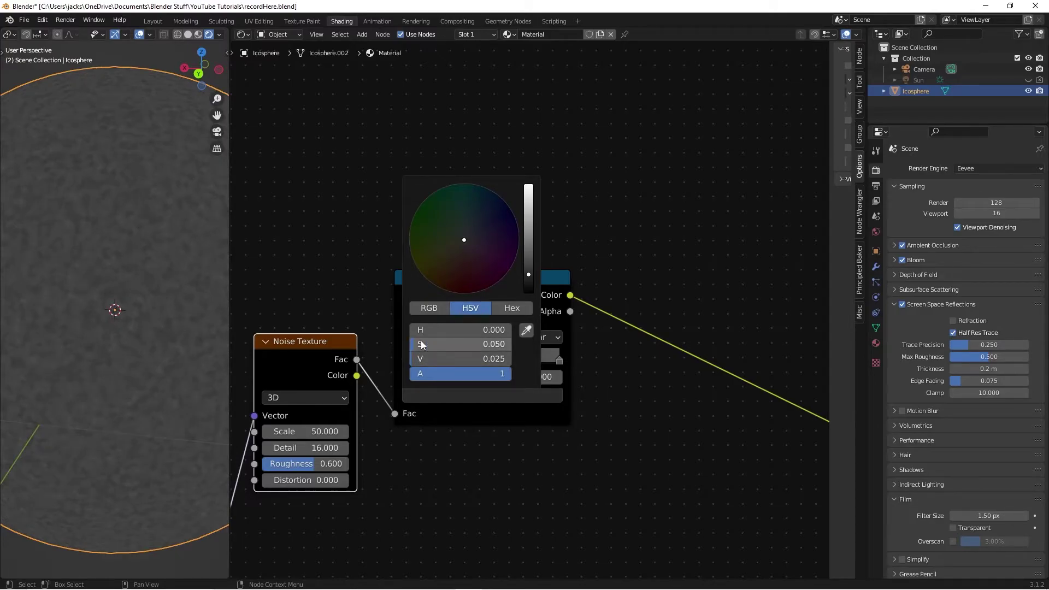
pyautogui.moveTo(444, 329); pyautogui.dragTo(494, 330)
# Review the HSV color values of the duplicated ColorRamp's dark stop
pyautogui.click(559, 361)
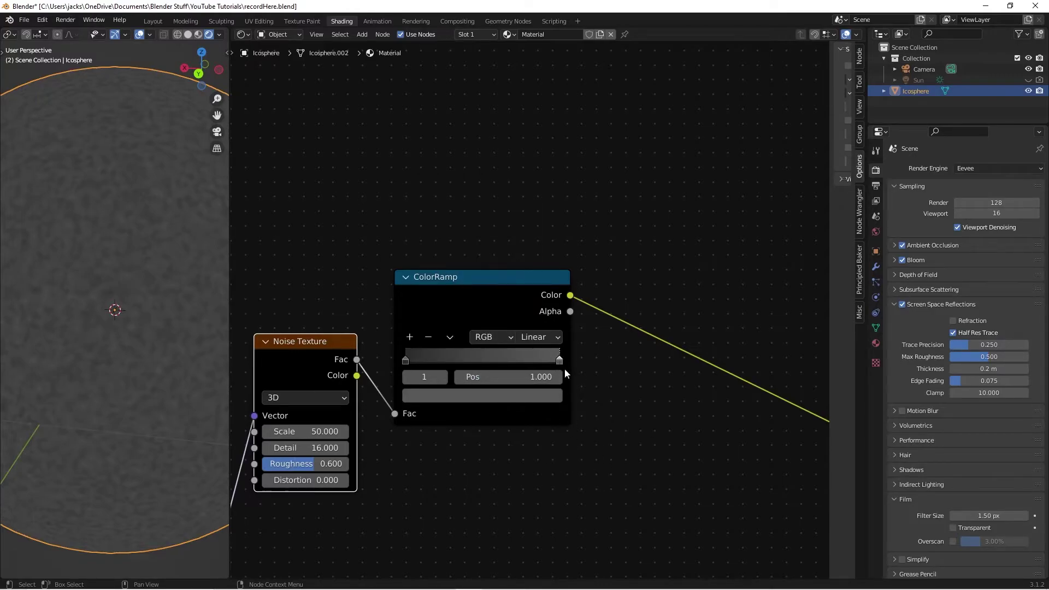
pyautogui.click(404, 361)
pyautogui.click(445, 395)
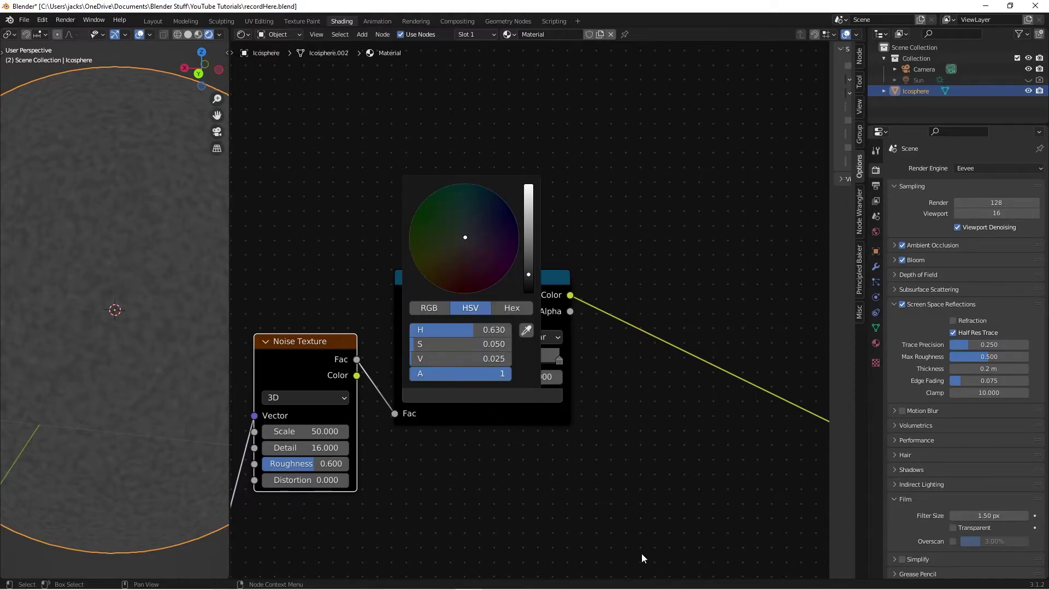
pyautogui.click(556, 367)
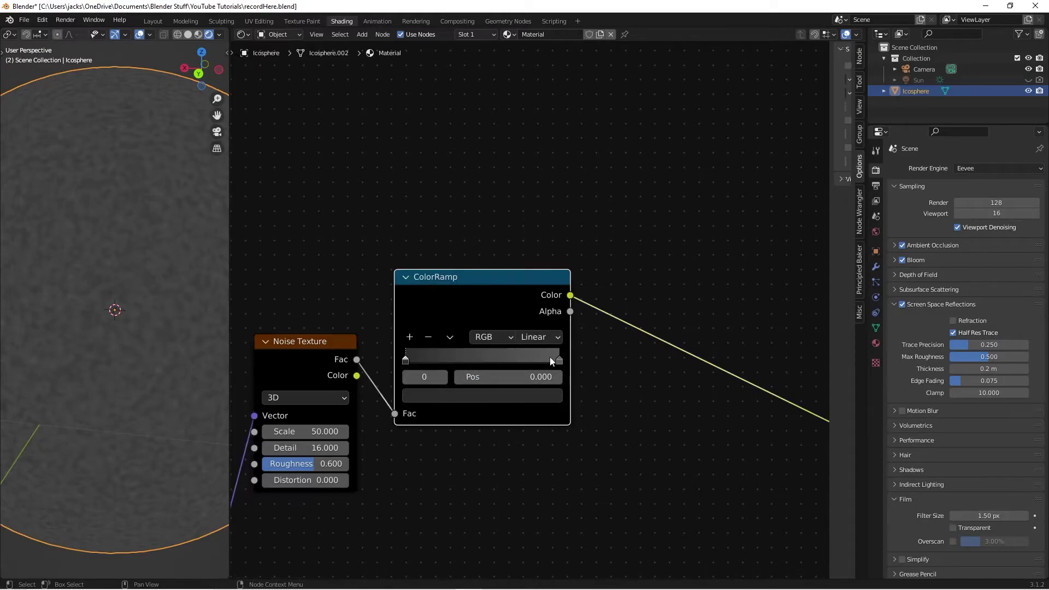
# Set the duplicated ColorRamp's light stop Saturation to 0.1 and shift its Hue to blue
pyautogui.click(559, 360)
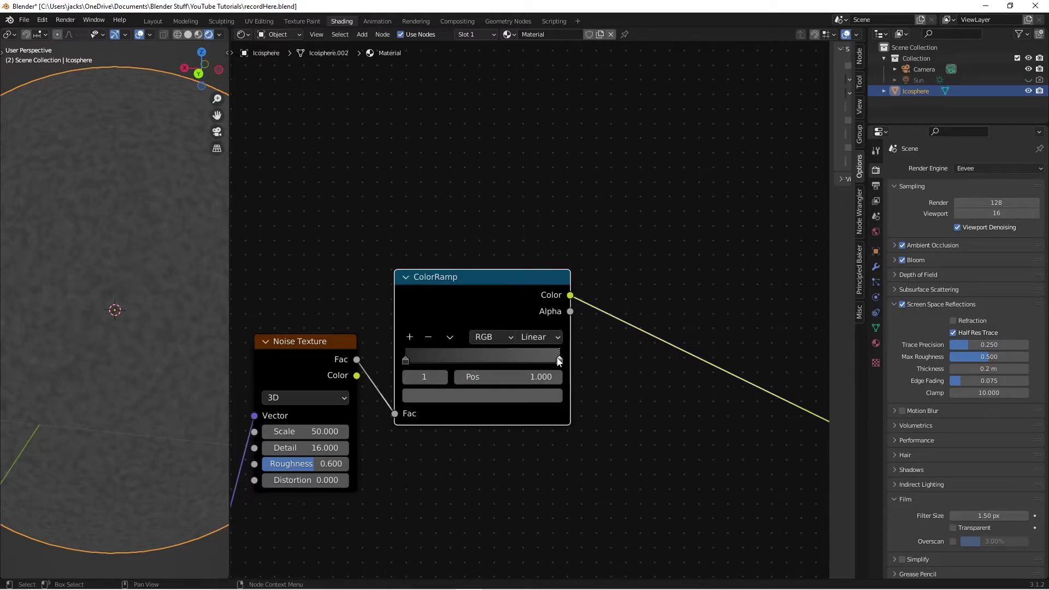
pyautogui.click(548, 395)
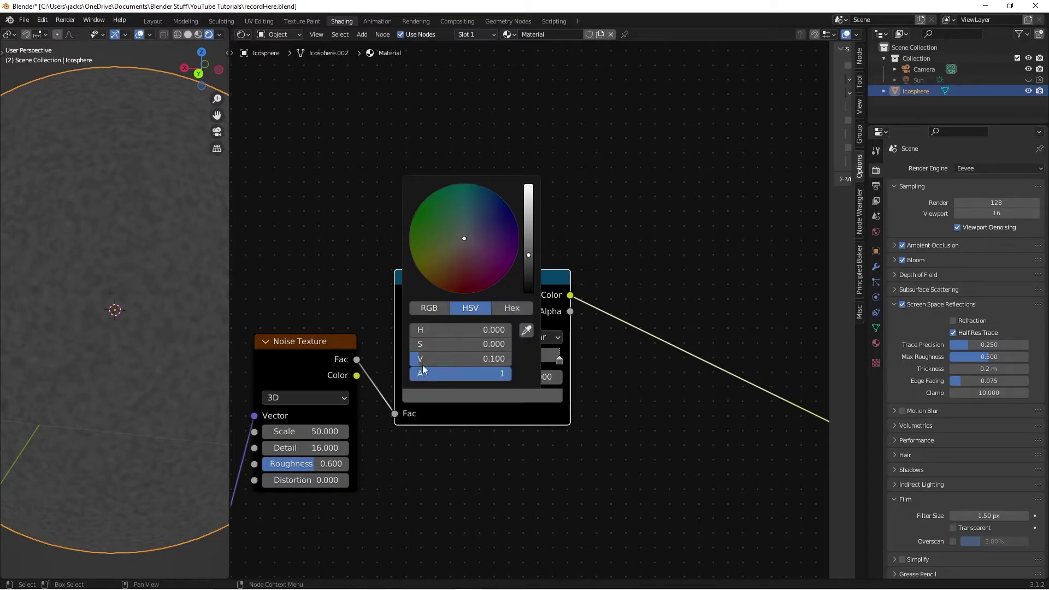
pyautogui.click(444, 344)
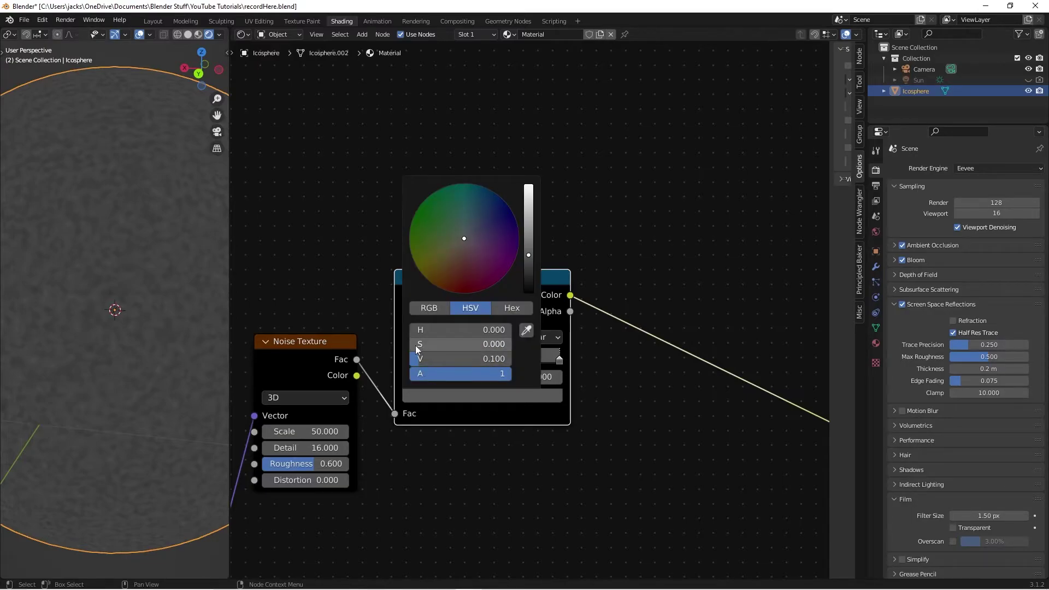
pyautogui.press('BackSpace')
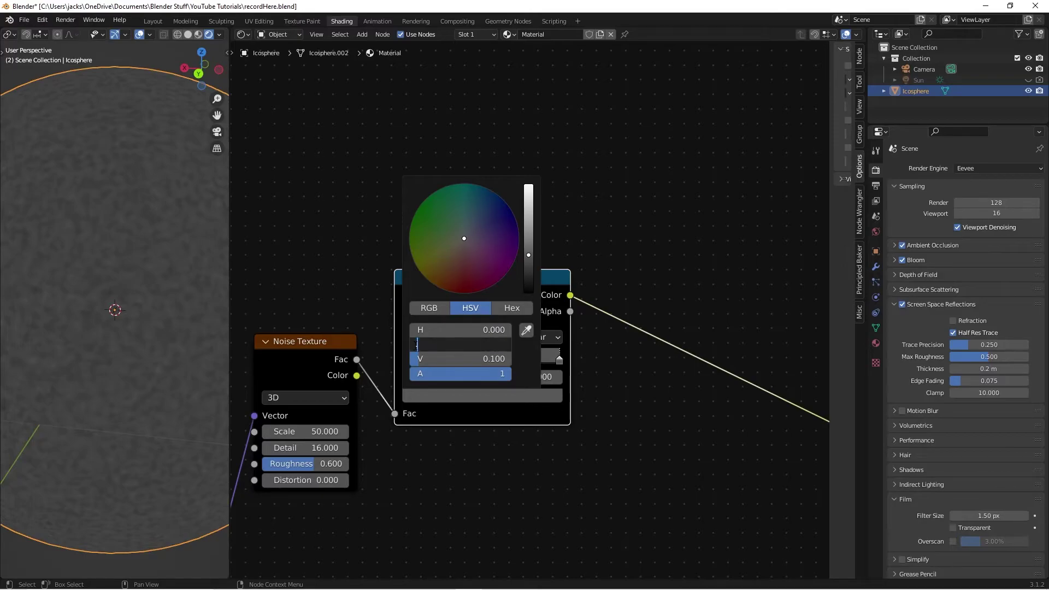
pyautogui.write('.1')
pyautogui.press('Return')
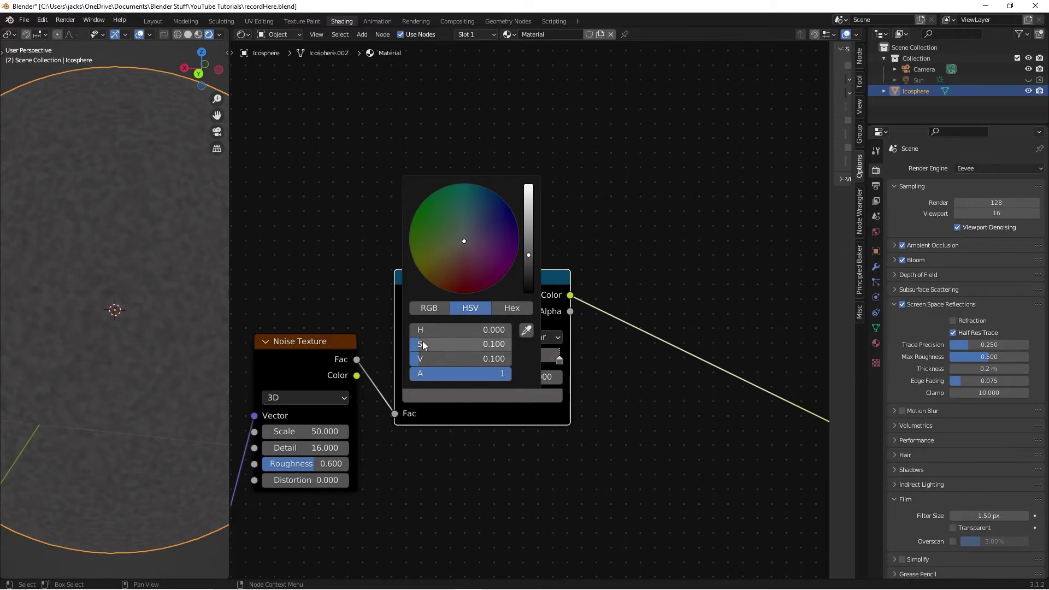
pyautogui.moveTo(430, 329); pyautogui.dragTo(471, 329)
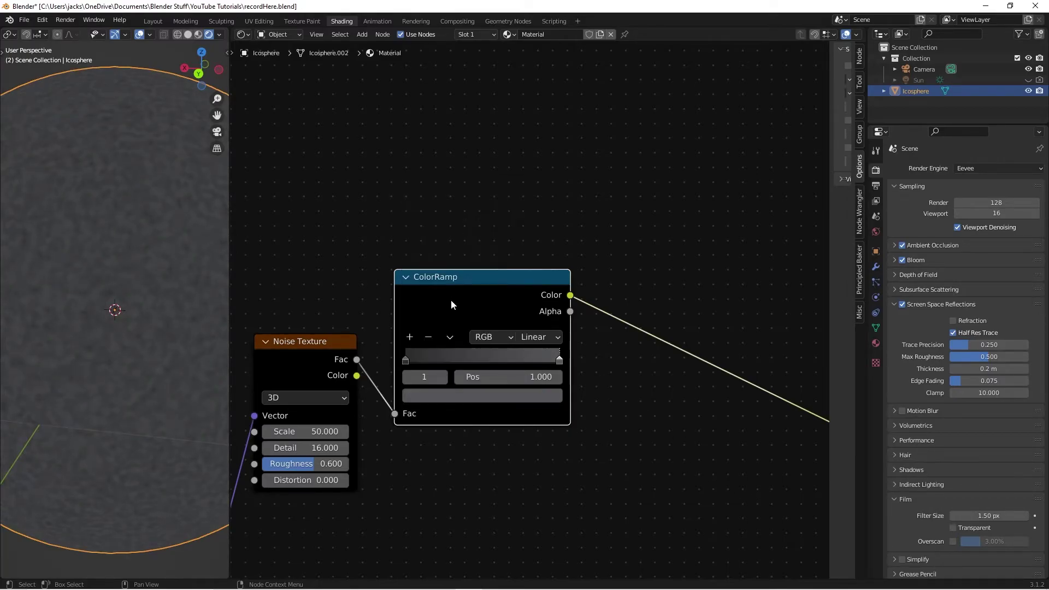
# Save the file and connect the bluish-grey ColorRamp's Color output to the Principled BSDF's Base Color
pyautogui.keyDown('ctrl'); pyautogui.moveTo(468, 316); pyautogui.dragTo(519, 367, button='middle'); pyautogui.keyUp('ctrl')
pyautogui.hotkey('ctrl', 's')
pyautogui.moveTo(434, 193); pyautogui.dragTo(694, 443)
pyautogui.moveTo(431, 198); pyautogui.dragTo(739, 474)
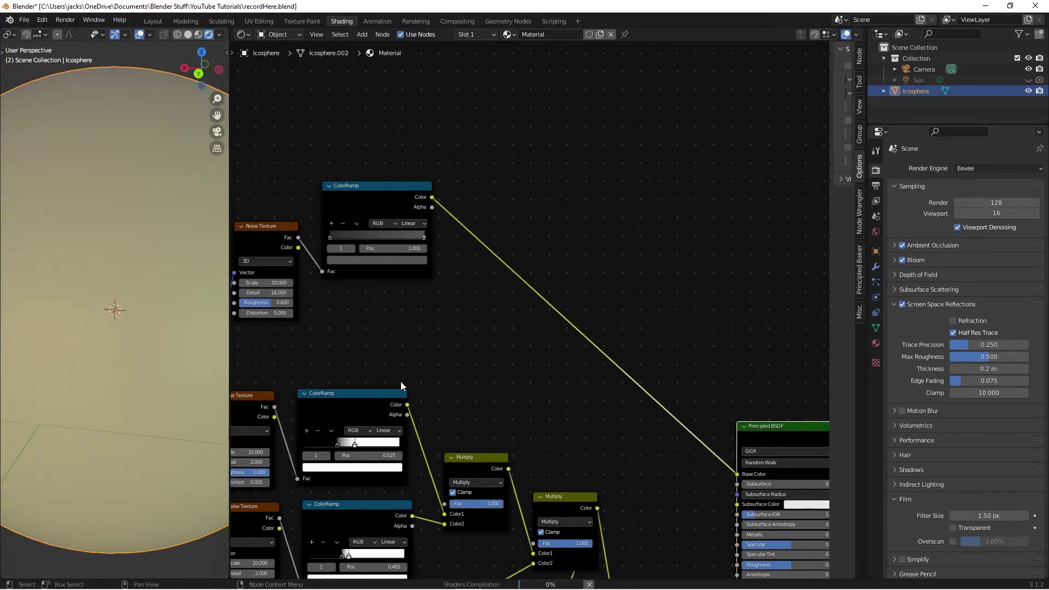
# Switch the viewport shading's environment lighting to the forest HDRI and inspect the sphere's surface under it
pyautogui.scroll(-4, 37, 356)
pyautogui.moveTo(39, 331); pyautogui.dragTo(206, 53, button='middle')
pyautogui.click(219, 35)
pyautogui.click(209, 125)
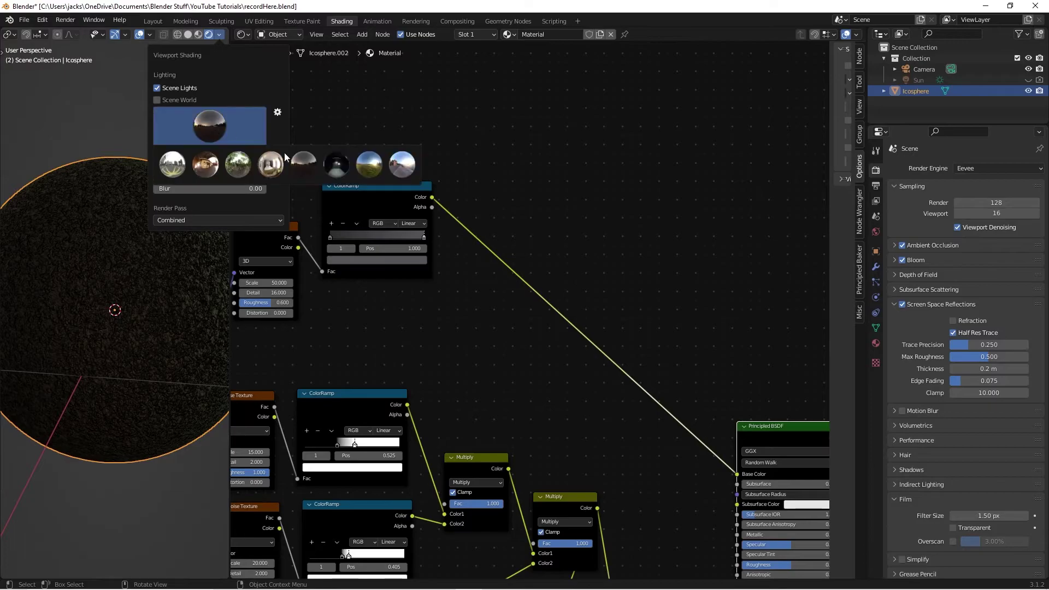
pyautogui.click(244, 167)
pyautogui.moveTo(167, 303)
pyautogui.mouseDown(button='middle')
pyautogui.moveTo(74, 342)
pyautogui.moveTo(60, 322)
pyautogui.moveTo(114, 307)
pyautogui.mouseUp(button='middle')
pyautogui.scroll(3, 120, 306)
pyautogui.scroll(2, 114, 308)
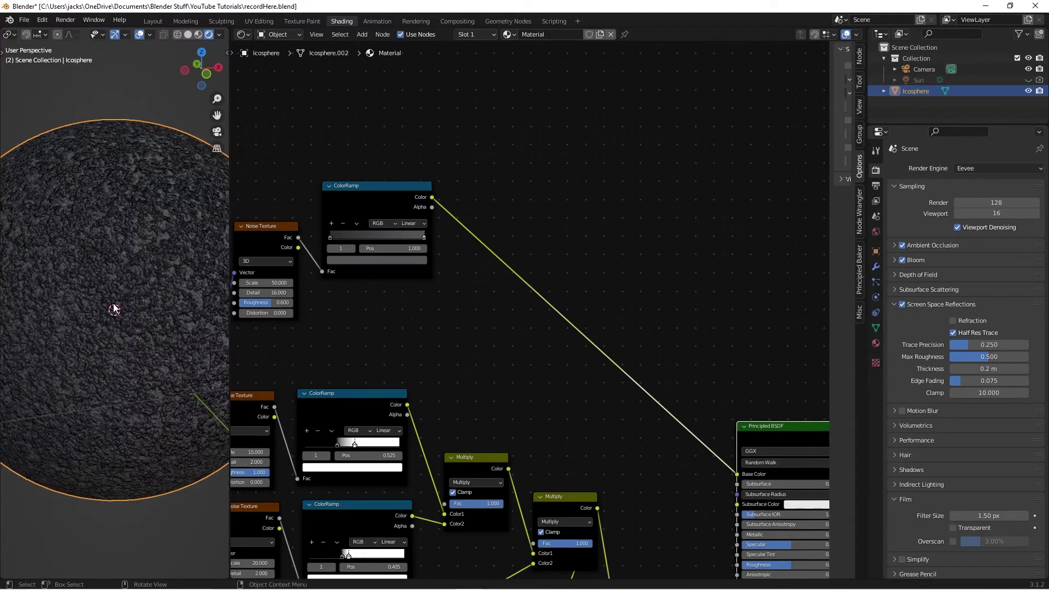
# Add a ColorRamp below the bluish-grey one and feed it from the same Noise Texture's Fac output
pyautogui.moveTo(372, 335); pyautogui.dragTo(458, 324, button='middle')
pyautogui.moveTo(498, 366); pyautogui.dragTo(552, 303, button='middle')
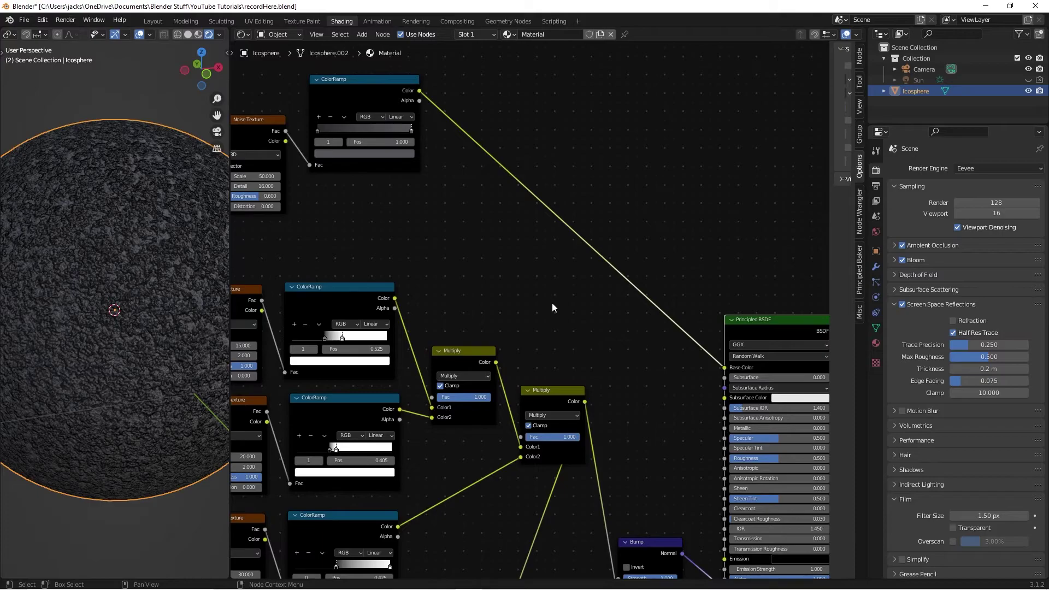
pyautogui.hotkey('shift', 'a')
pyautogui.click(552, 303)
pyautogui.write('color ramp')
pyautogui.press('Return')
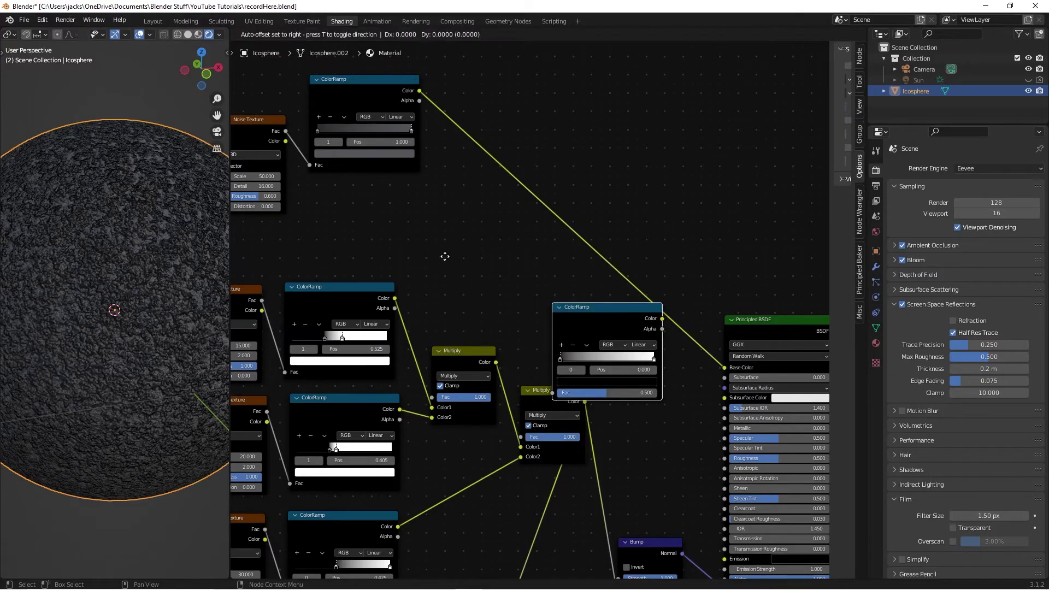
pyautogui.click(428, 211)
pyautogui.moveTo(285, 131); pyautogui.dragTo(425, 300)
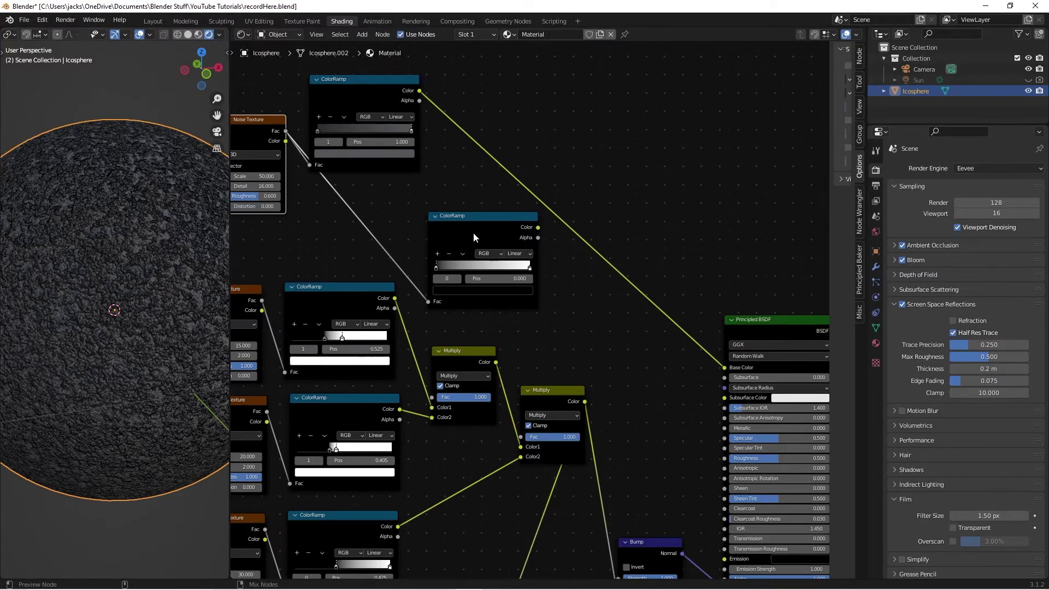
# Preview the new ColorRamp on the sphere and set its black stop's color Value to 0.6
pyautogui.keyDown('ctrl'); pyautogui.keyDown('shift'); pyautogui.click(473, 231); pyautogui.keyUp('shift'); pyautogui.keyUp('ctrl')
pyautogui.scroll(2, 474, 231)
pyautogui.scroll(3, 516, 257)
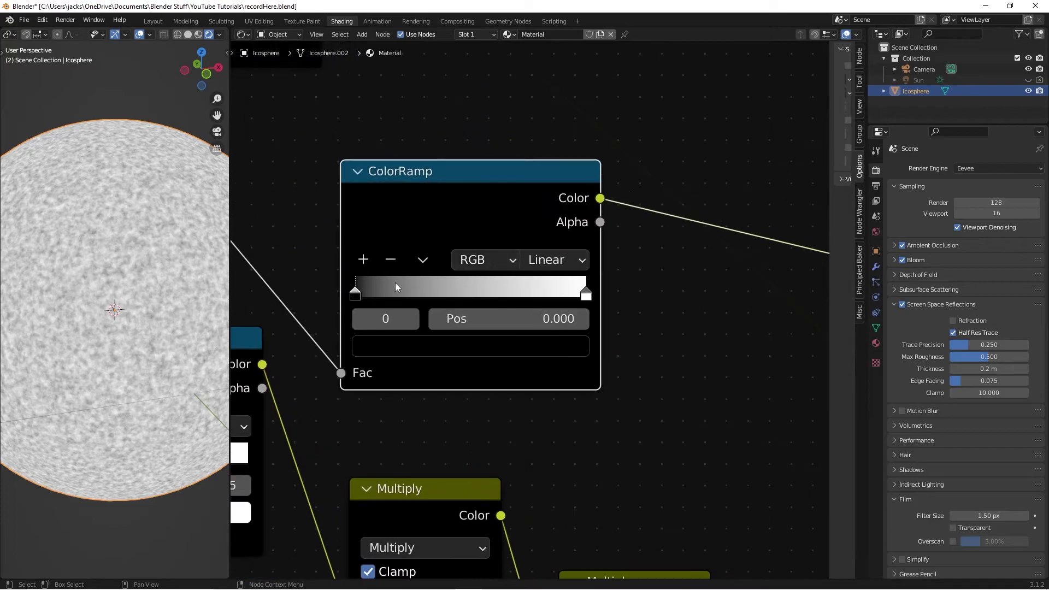
pyautogui.click(441, 349)
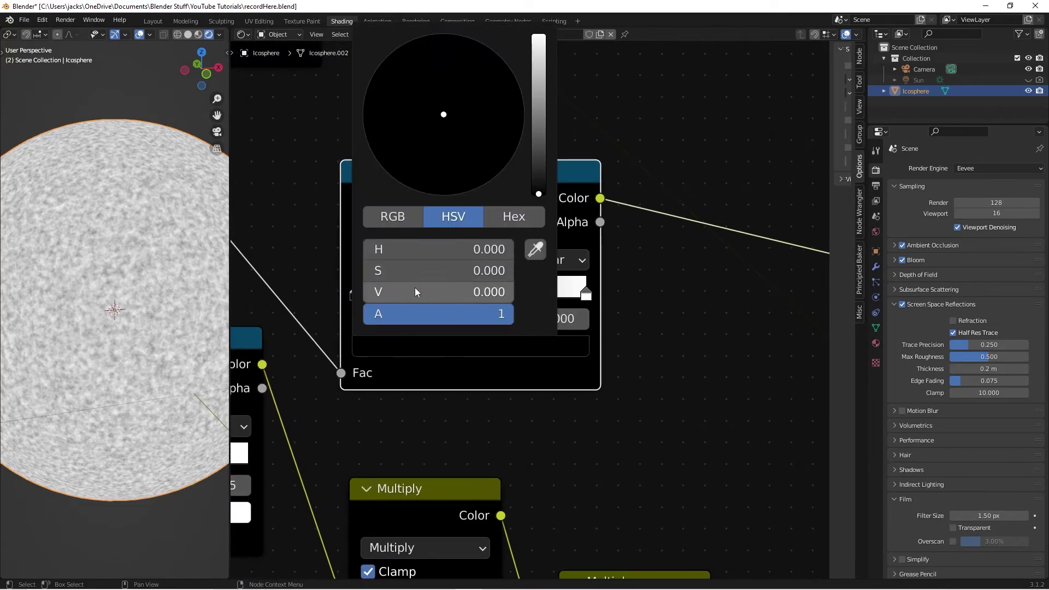
pyautogui.moveTo(458, 290); pyautogui.dragTo(583, 289)
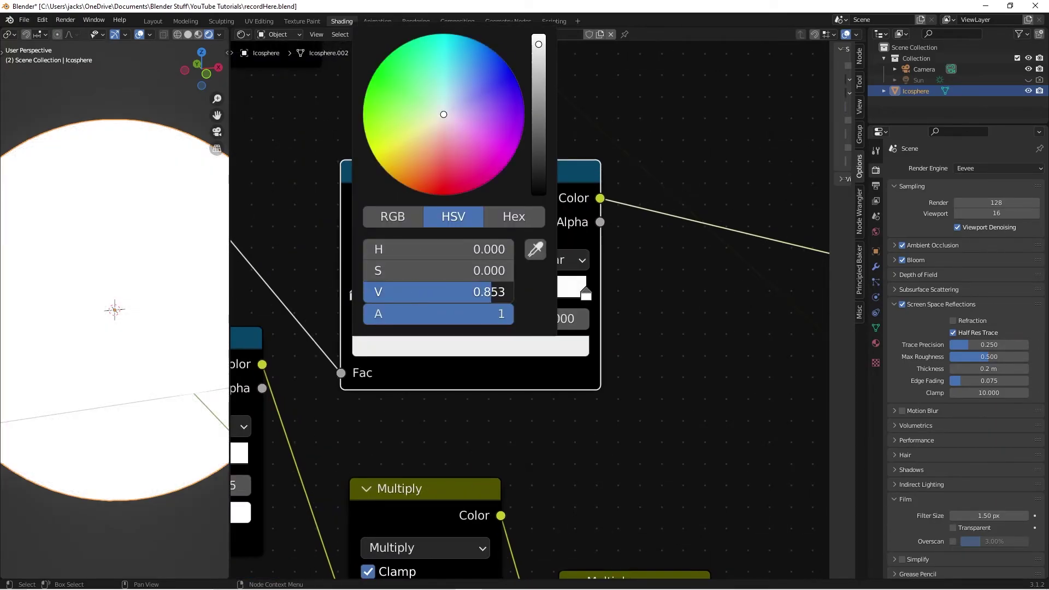
pyautogui.click(492, 293)
pyautogui.write('0.6')
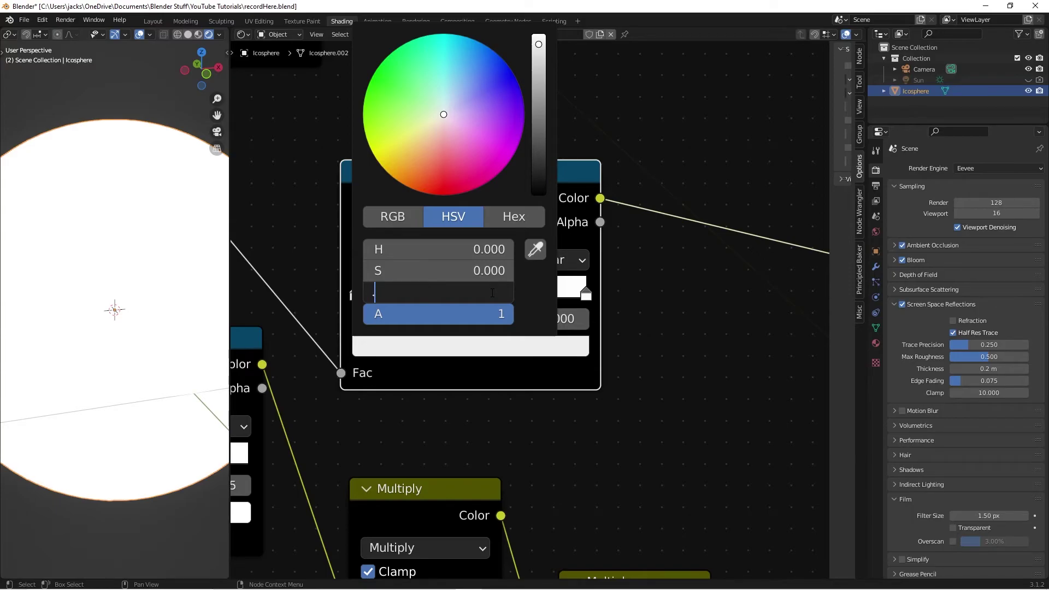
pyautogui.press('Return')
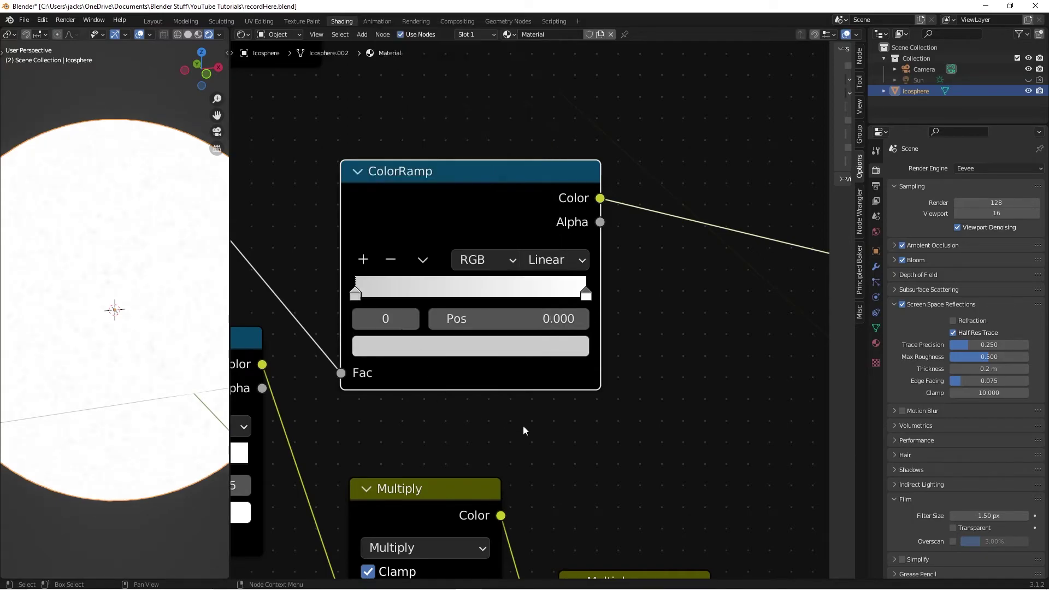
# Check the new ColorRamp's white stop color and connect the ramp's Color output to the Principled BSDF's Roughness
pyautogui.click(585, 295)
pyautogui.click(584, 352)
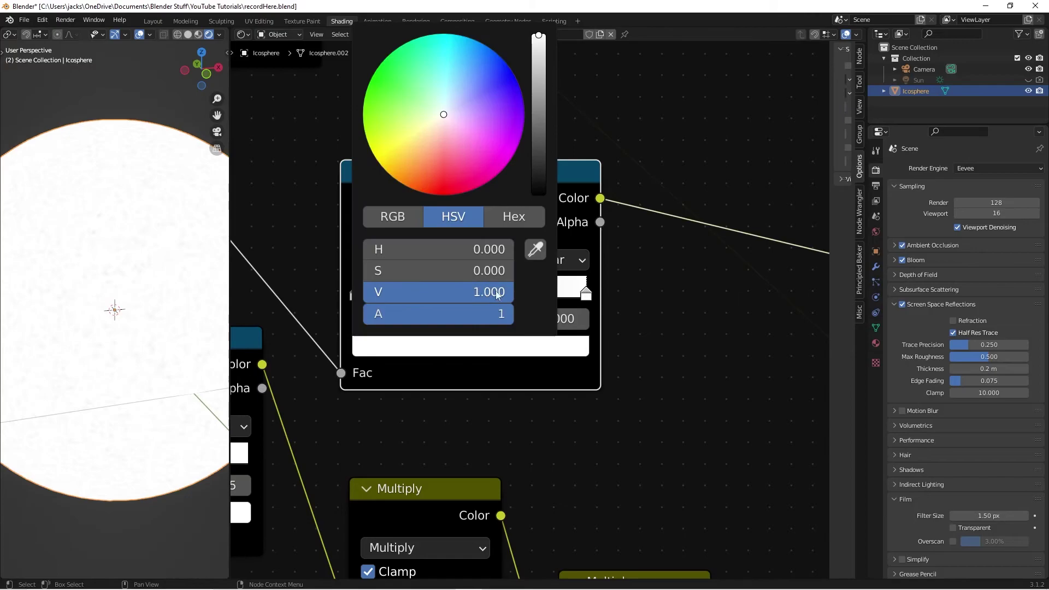
pyautogui.scroll(-2, 651, 349)
pyautogui.moveTo(520, 290); pyautogui.dragTo(538, 312, button='middle')
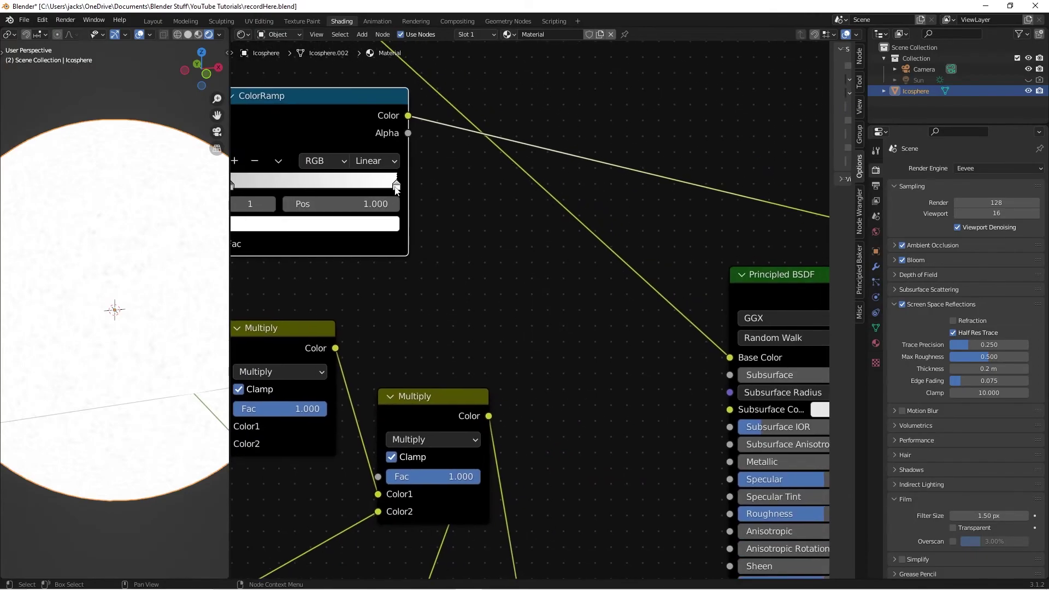
pyautogui.moveTo(408, 115); pyautogui.dragTo(730, 514)
pyautogui.scroll(-1, 536, 446)
pyautogui.moveTo(758, 360); pyautogui.dragTo(730, 224, button='middle')
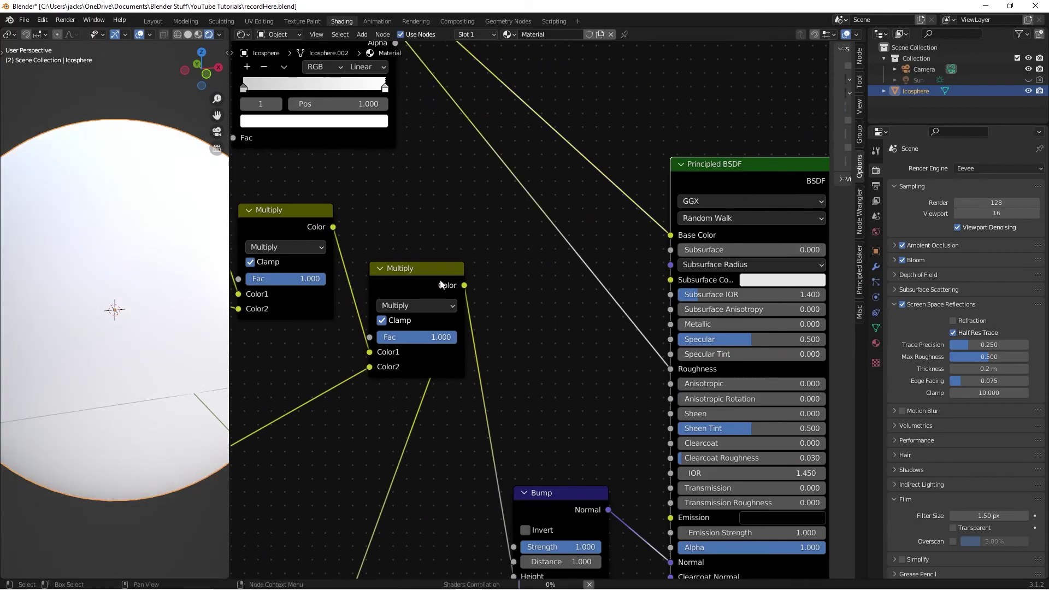
# Inspect the shaded sphere from several angles and distances, deselect it, and save the file
pyautogui.moveTo(145, 311); pyautogui.dragTo(136, 317, button='middle')
pyautogui.scroll(-3, 136, 317)
pyautogui.scroll(2, 72, 336)
pyautogui.moveTo(35, 316); pyautogui.dragTo(110, 322, button='middle')
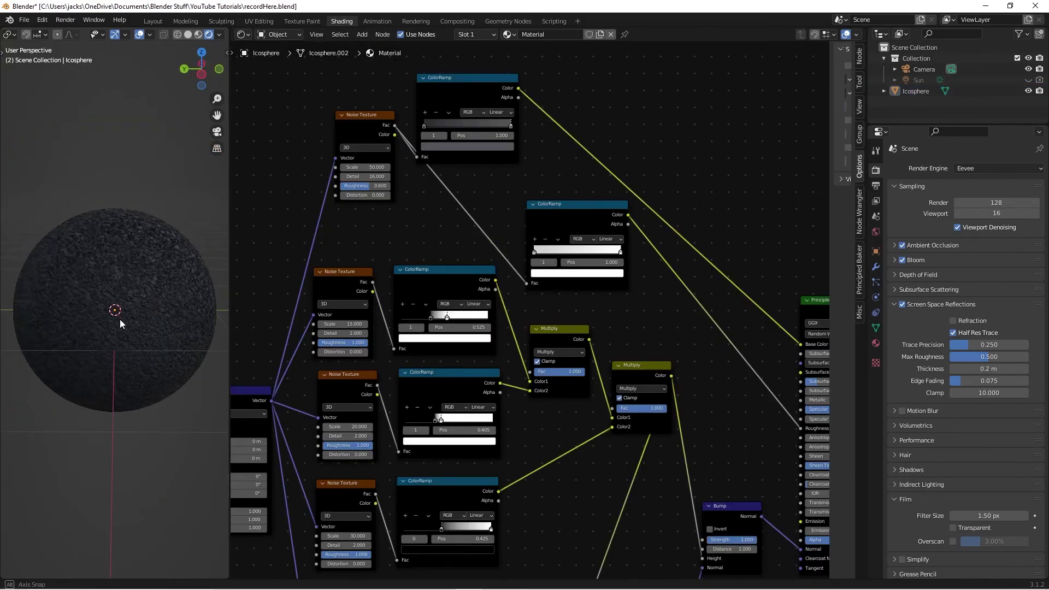
pyautogui.scroll(3, 125, 318)
pyautogui.moveTo(98, 331); pyautogui.dragTo(145, 327, button='middle')
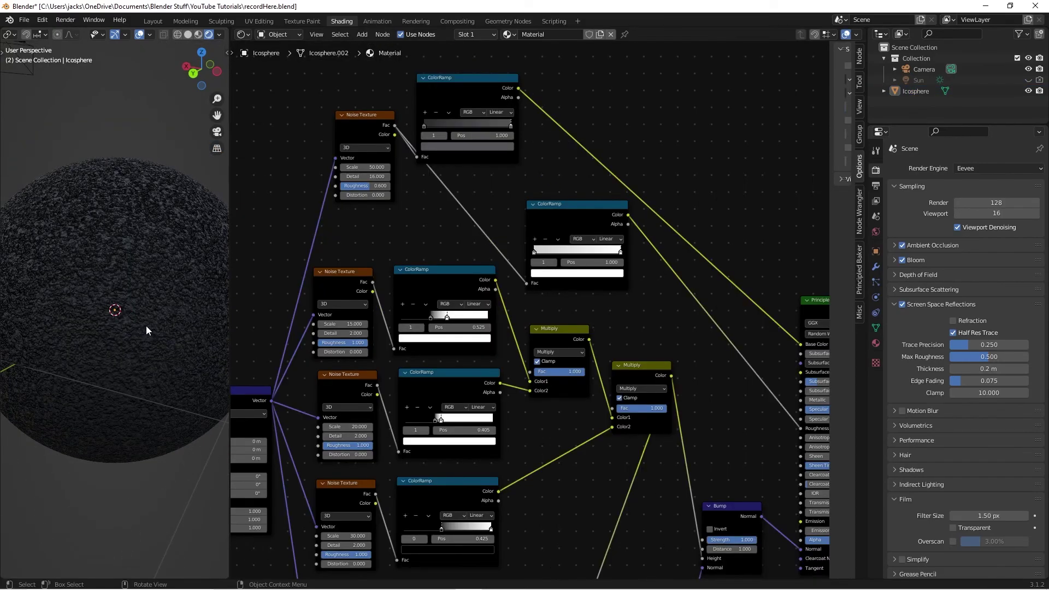
pyautogui.click(146, 326)
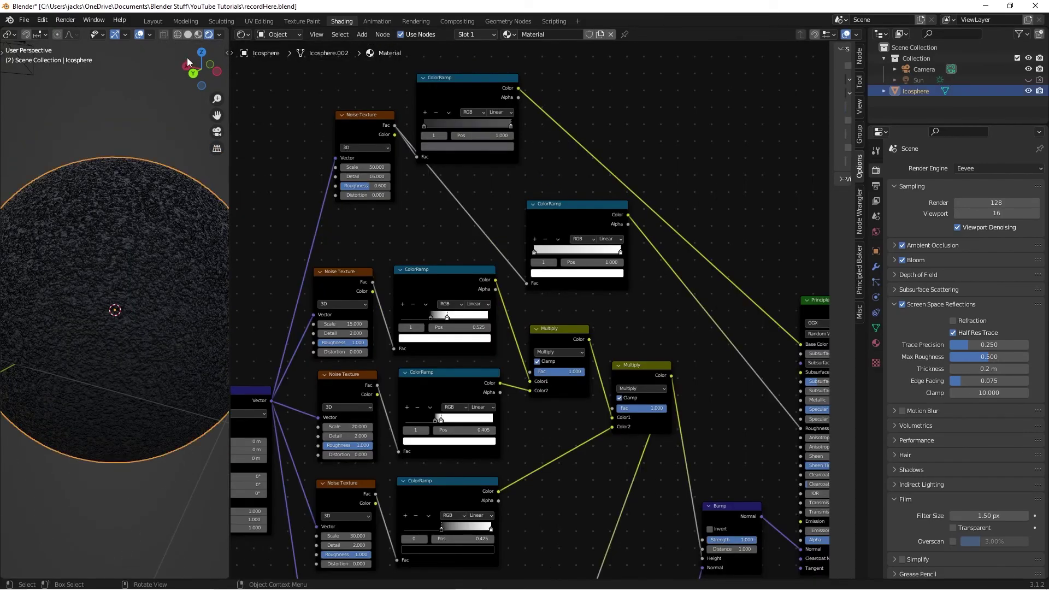
pyautogui.click(136, 127)
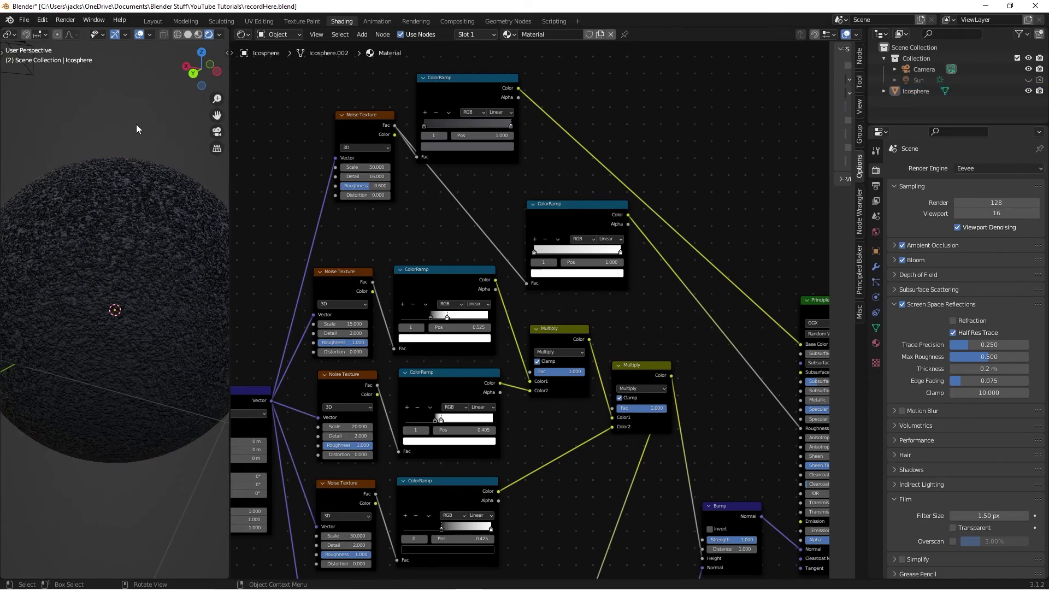
pyautogui.hotkey('ctrl', 's')
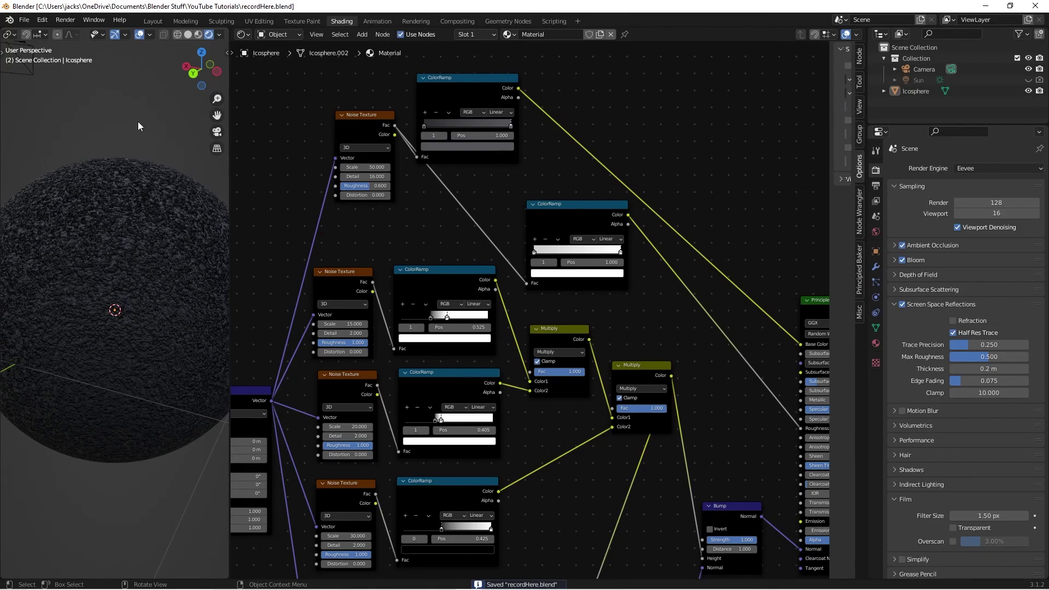
# Review the Principled BSDF and Material Output nodes along with their incoming connections
pyautogui.click(441, 225)
pyautogui.scroll(-3, 625, 411)
pyautogui.moveTo(628, 410); pyautogui.dragTo(607, 276, button='middle')
pyautogui.scroll(2, 655, 246)
pyautogui.moveTo(656, 246); pyautogui.dragTo(536, 278, button='middle')
pyautogui.scroll(3, 600, 255)
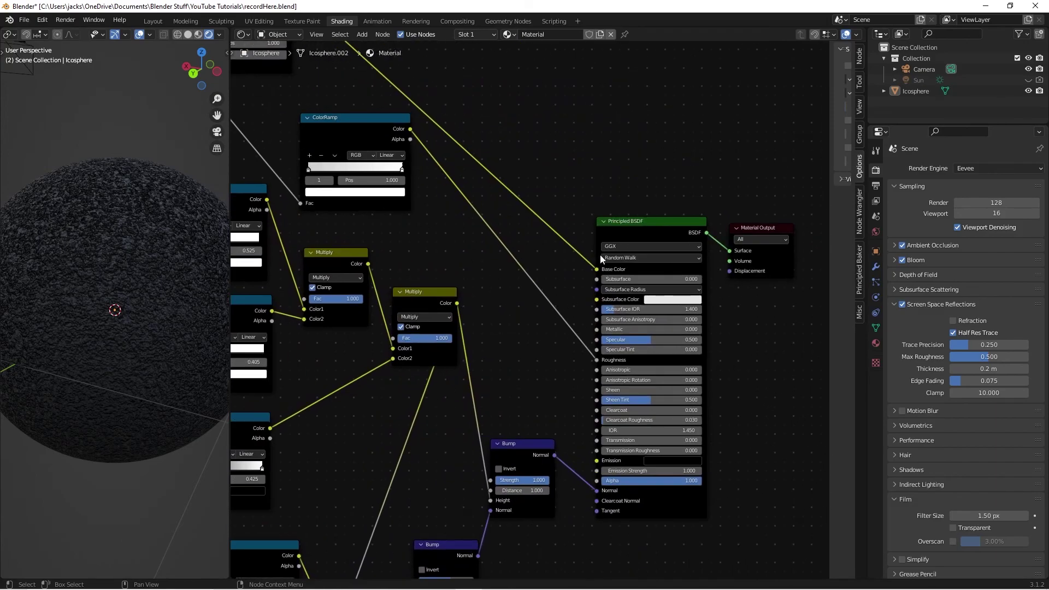